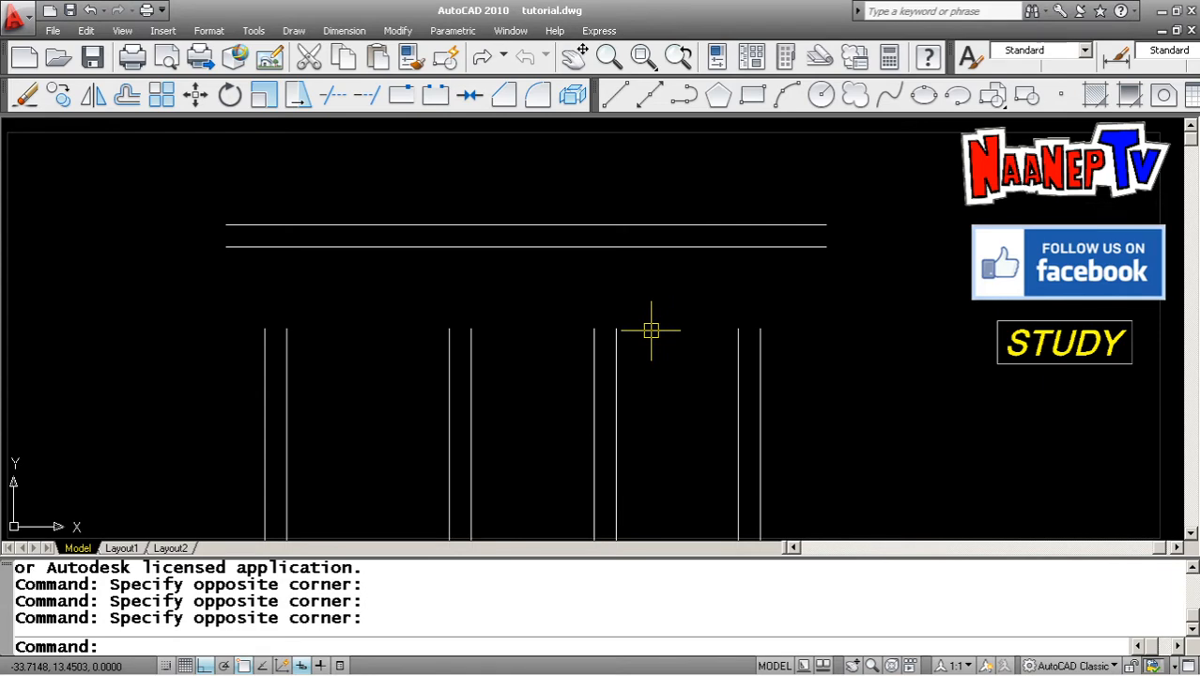
Extend the rightmost pair of vertical lines up to the lower horizontal line, using both horizontal lines among the boundary edges
text(ex)
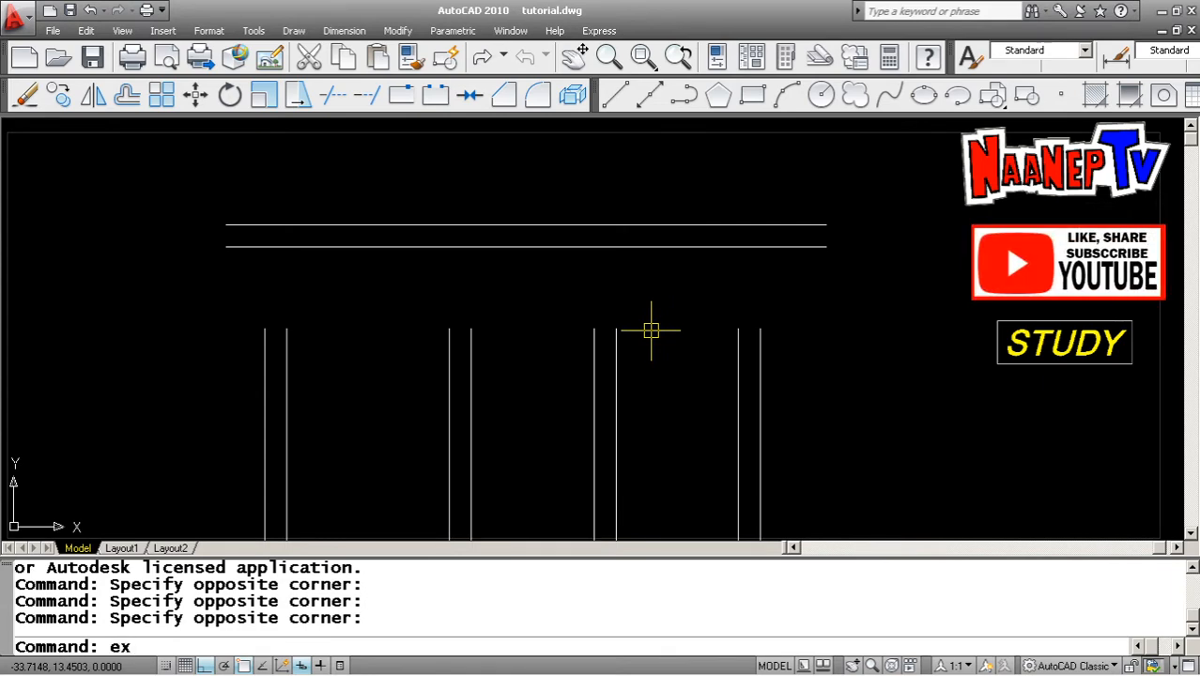
key(BackSpace)
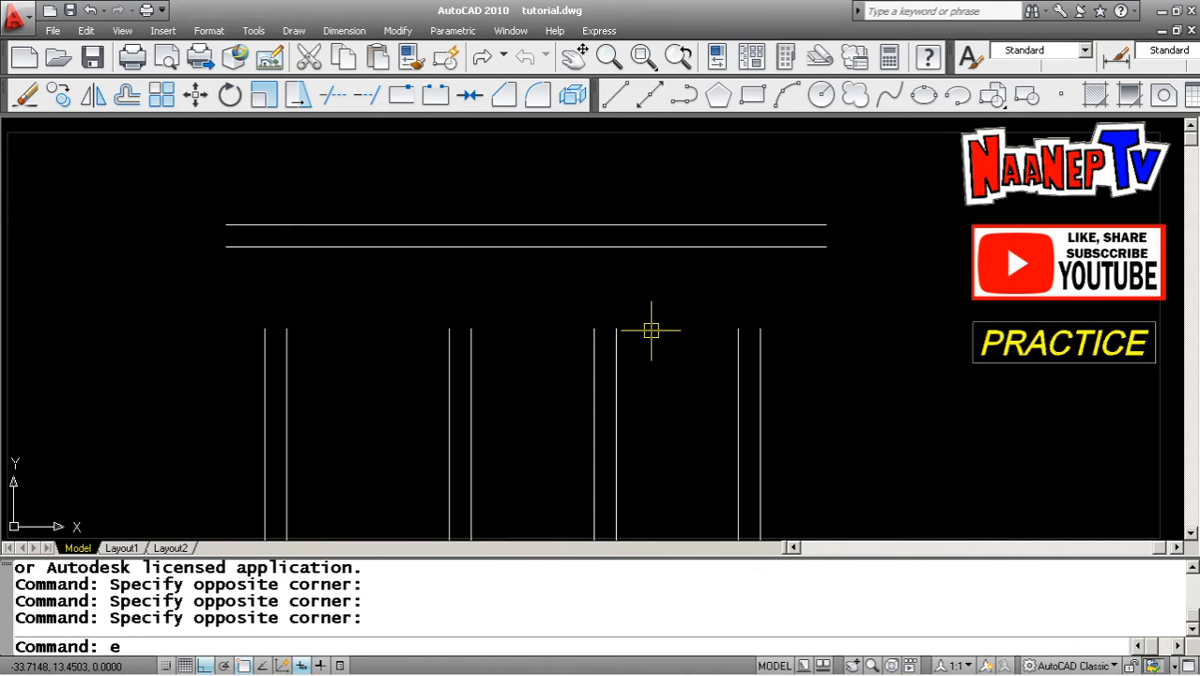
text(t)
key(Return)
click(717, 298)
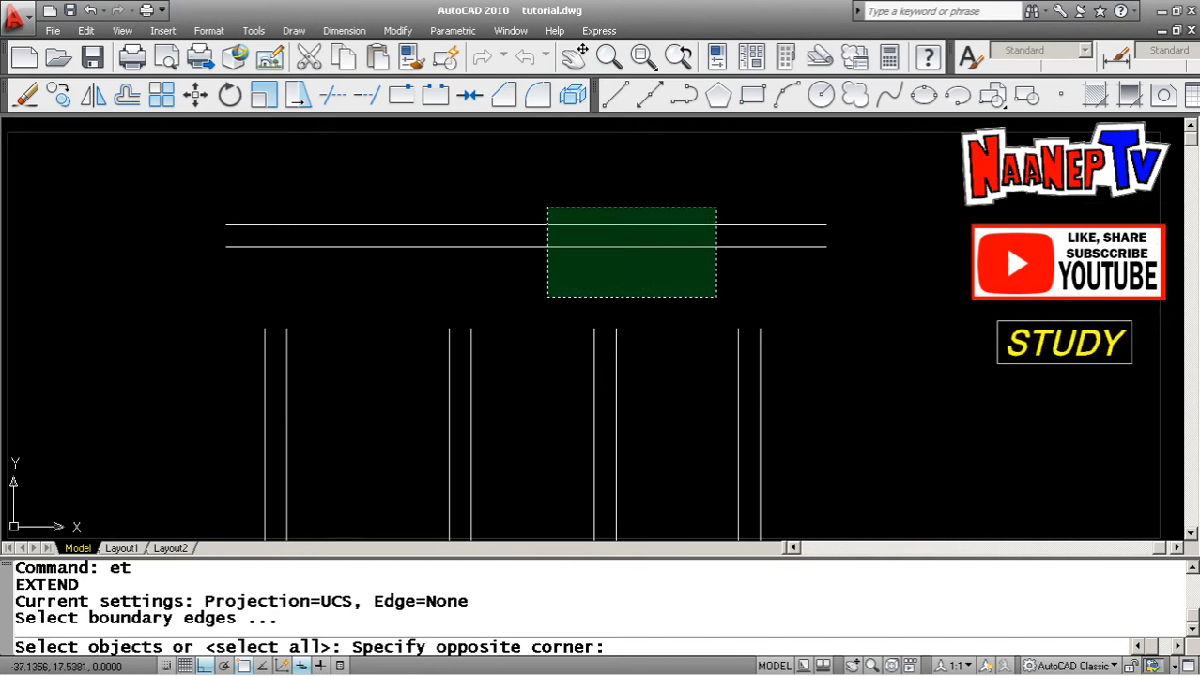
click(542, 206)
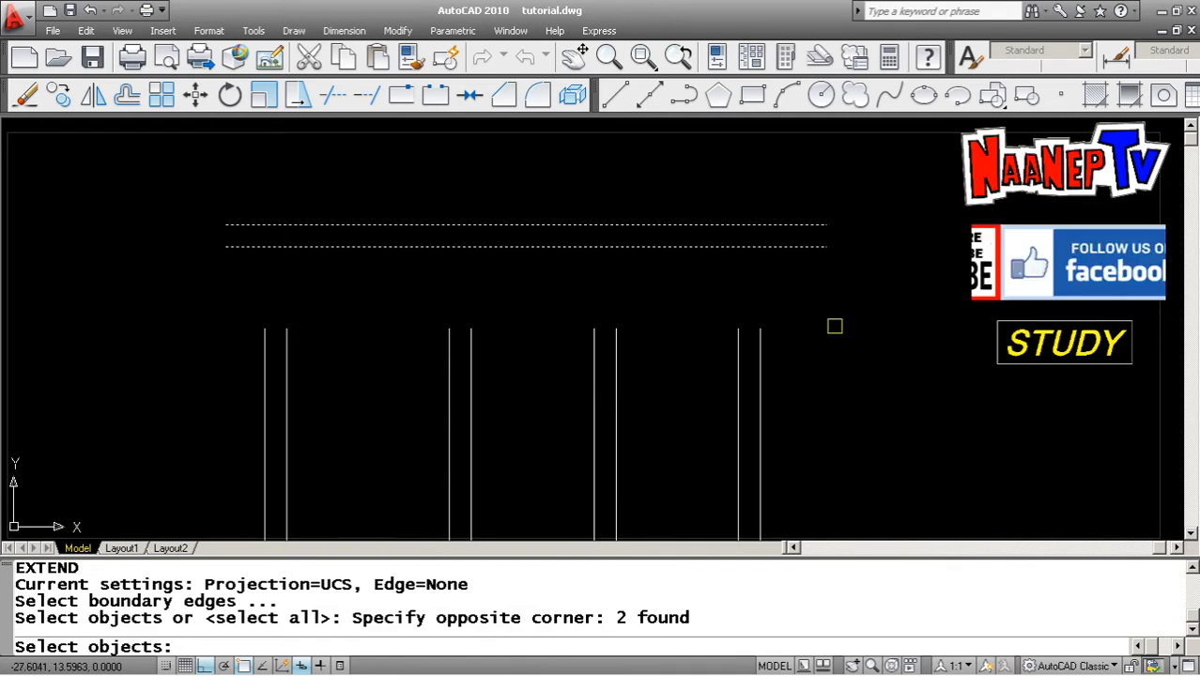
click(760, 364)
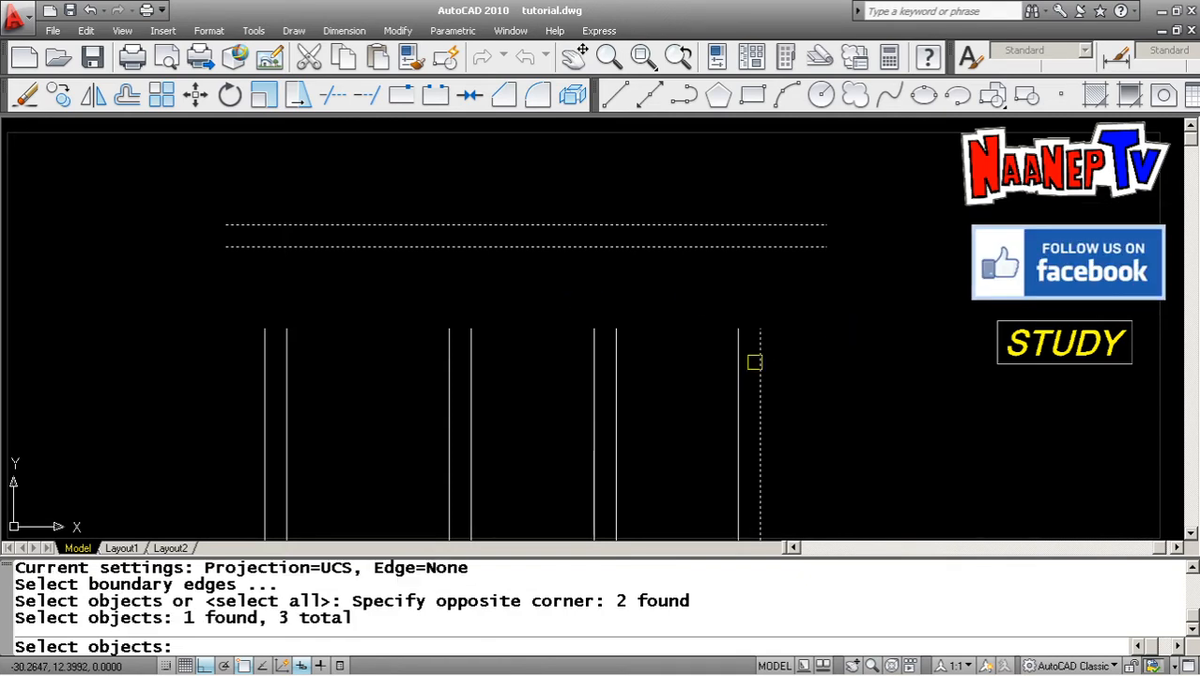
key(Return)
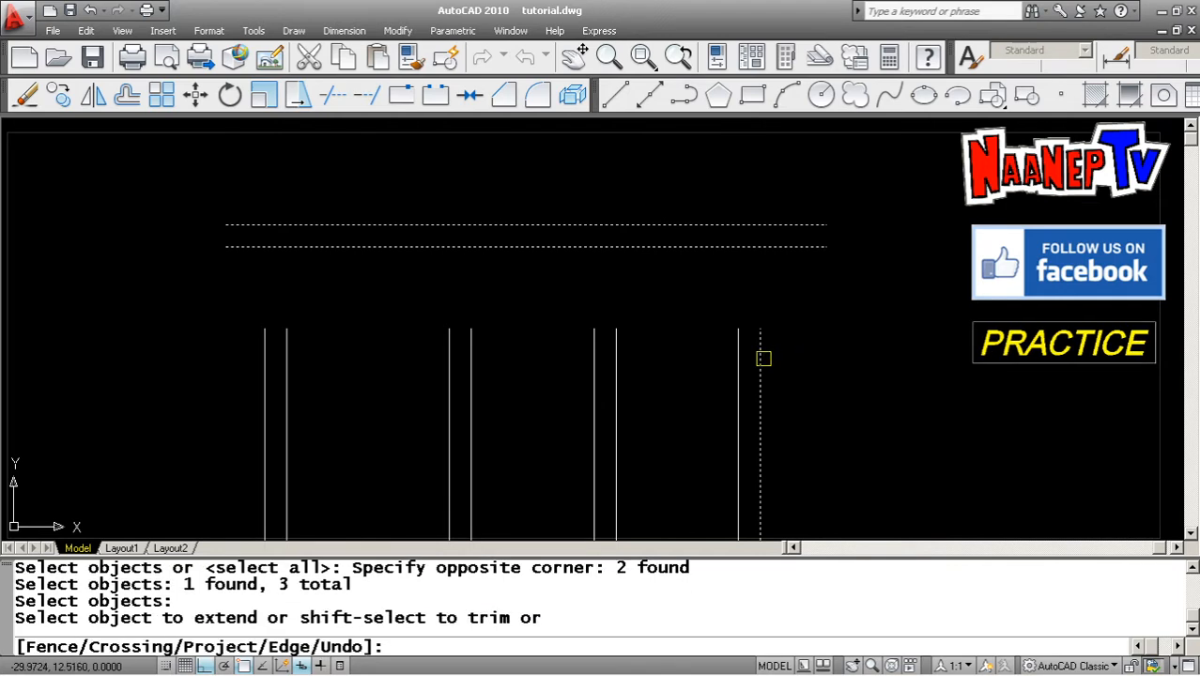
click(760, 357)
click(739, 353)
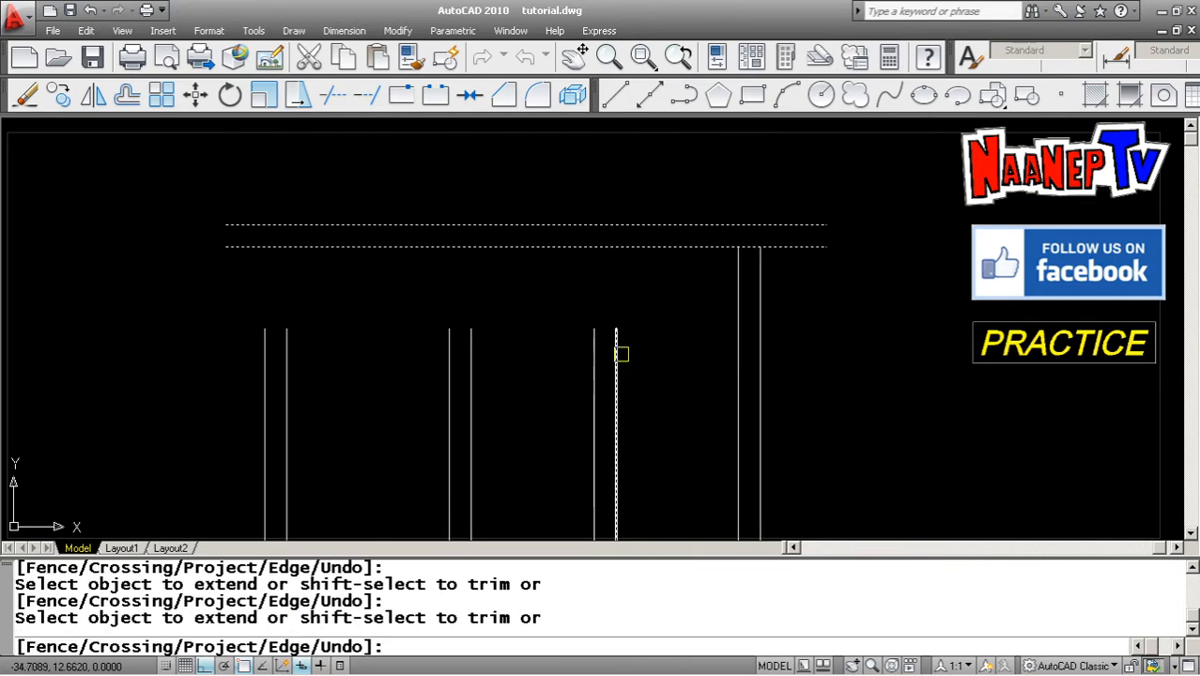
Extend the remaining six vertical lines up to the lower horizontal line and end the Extend command
click(616, 353)
click(594, 353)
click(472, 348)
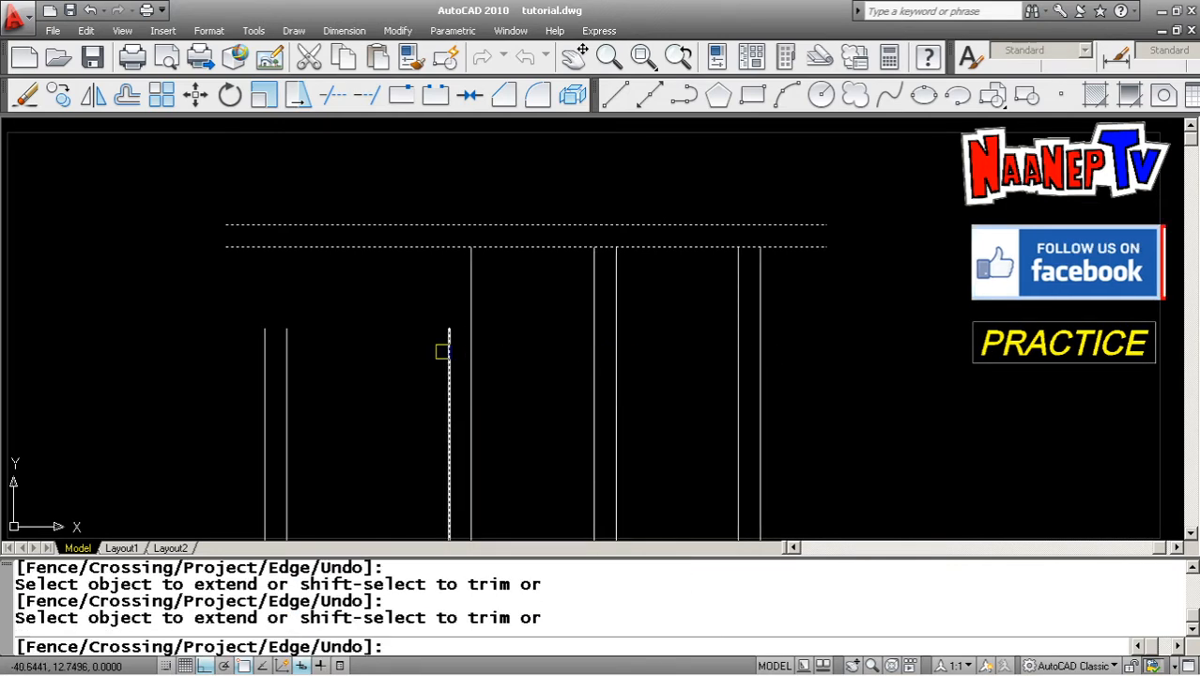
click(450, 348)
click(288, 348)
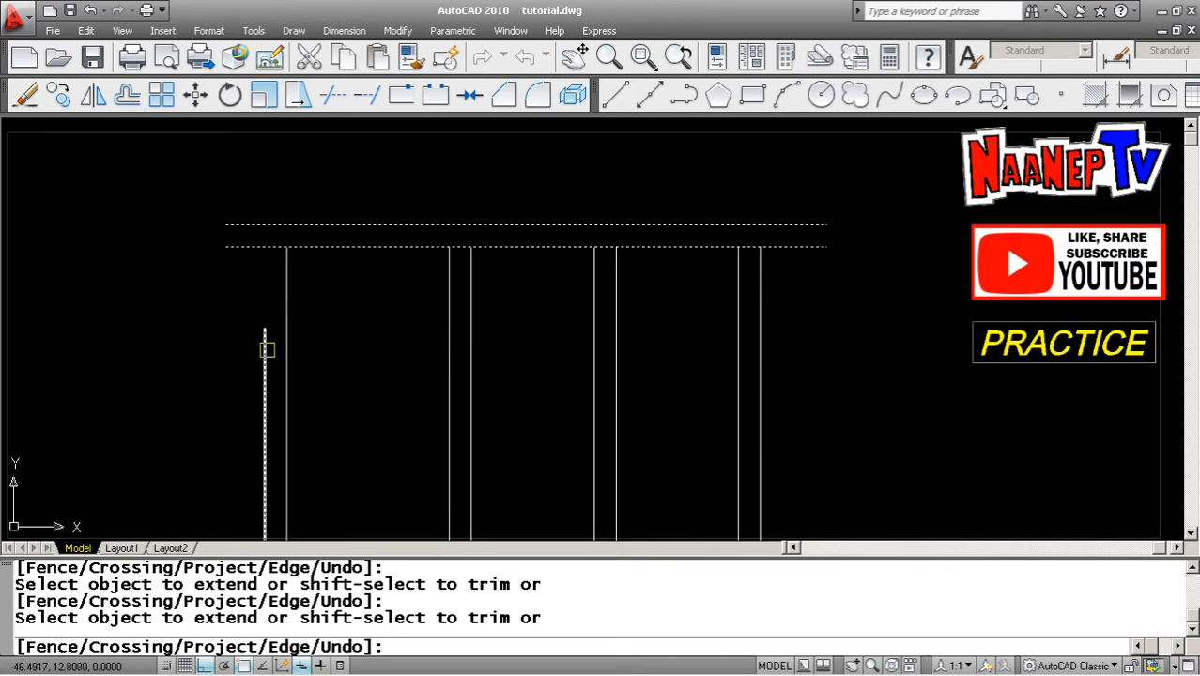
click(265, 343)
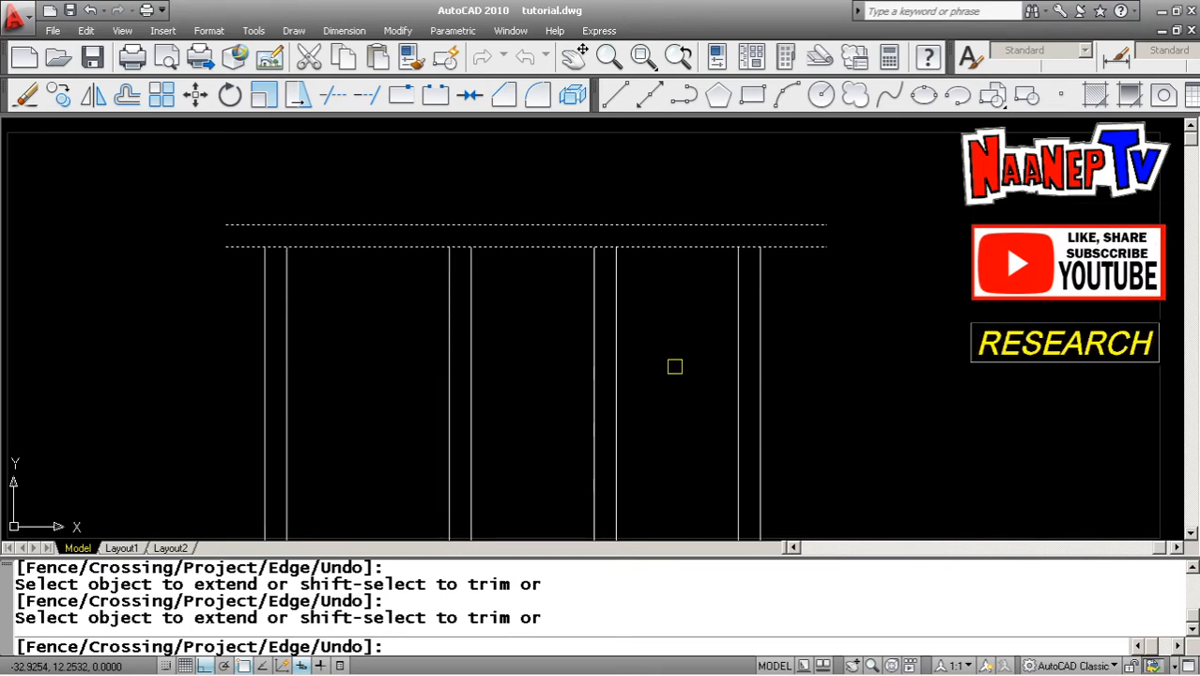
key(Escape)
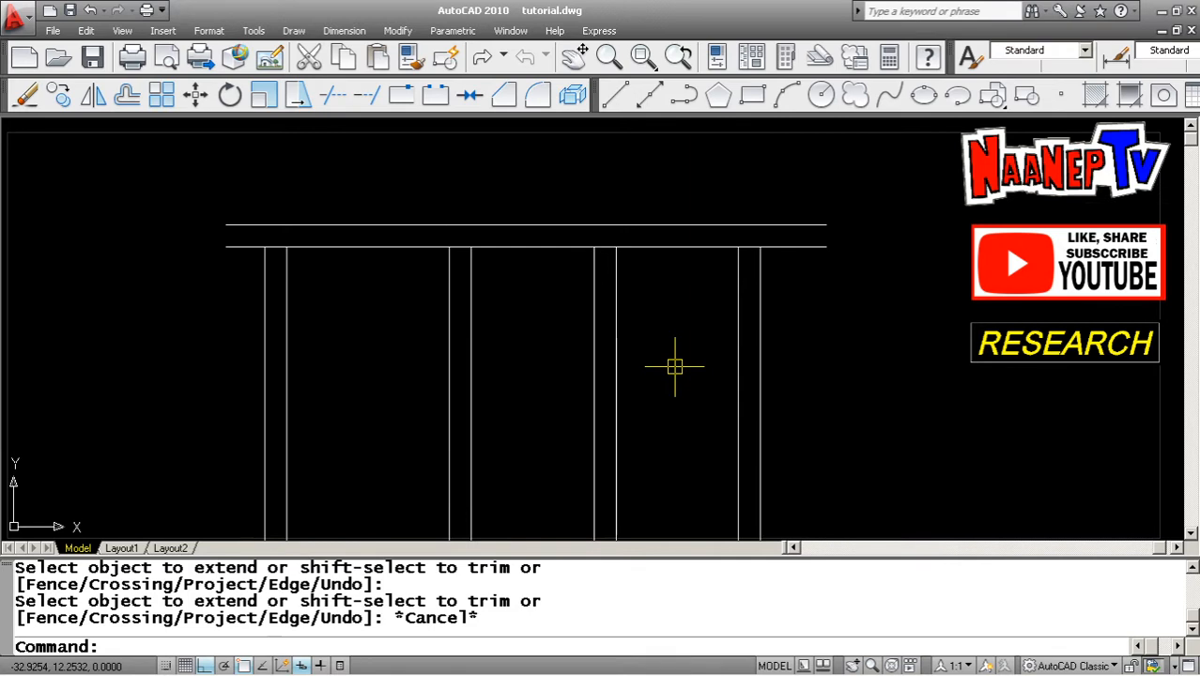
Undo the extension of all eight vertical lines
key(Return)
key(Escape)
text(u)
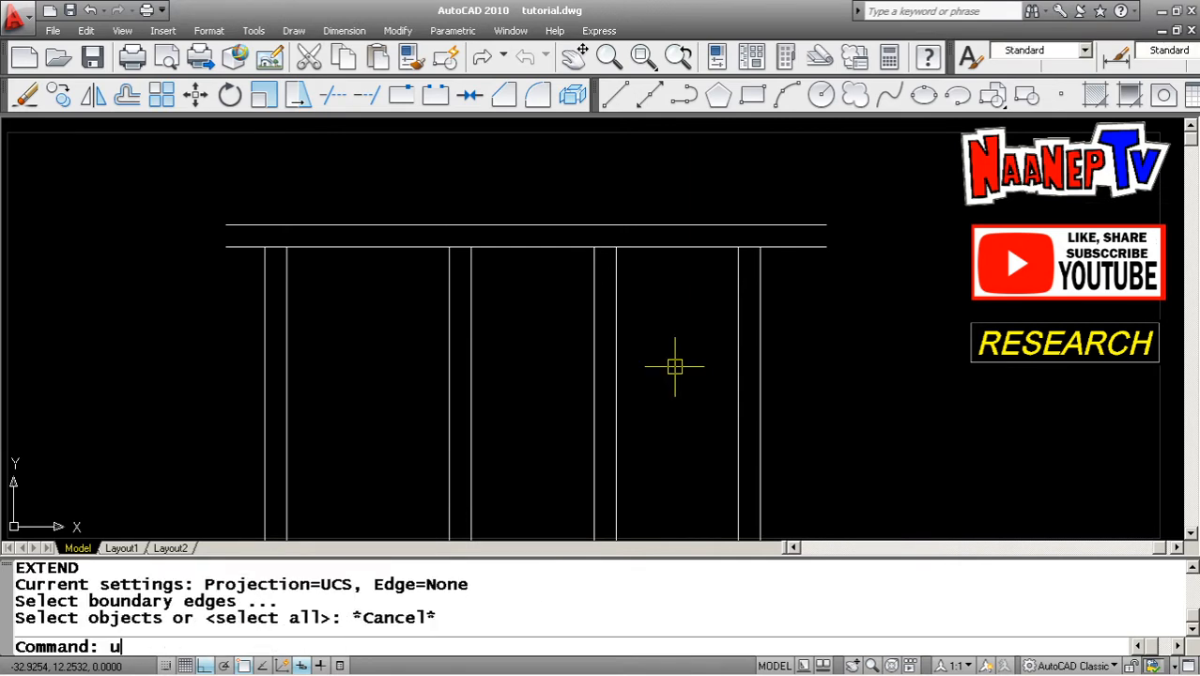
key(Return)
key(Return)
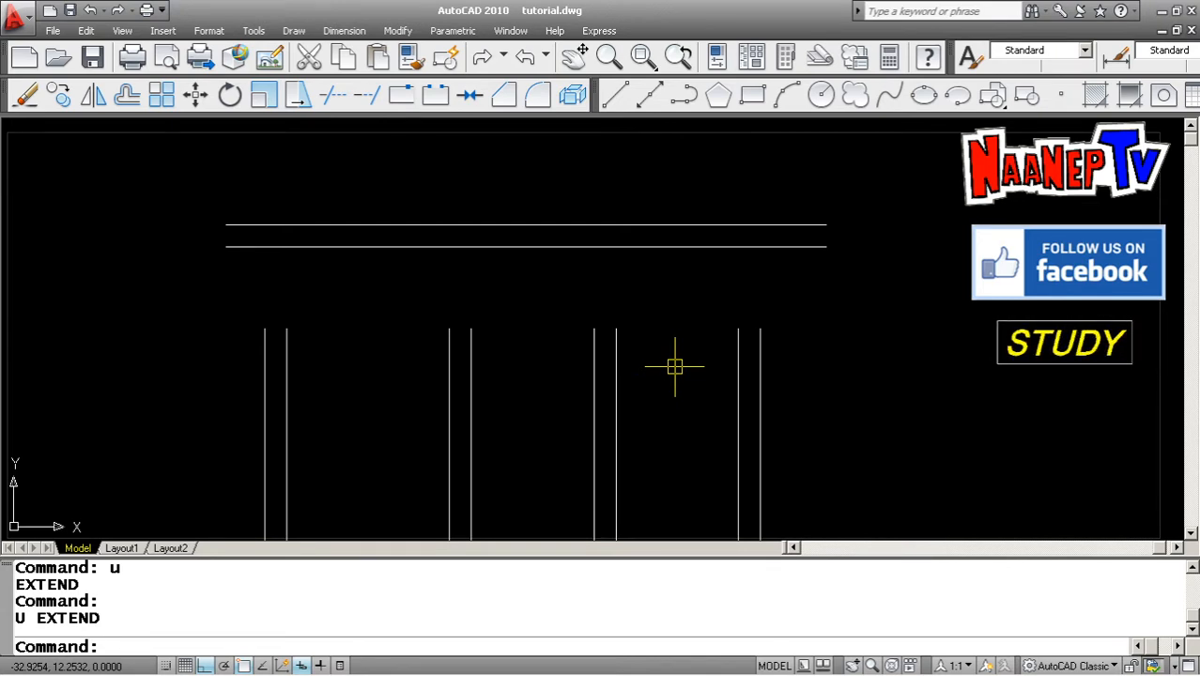
click(671, 450)
click(675, 434)
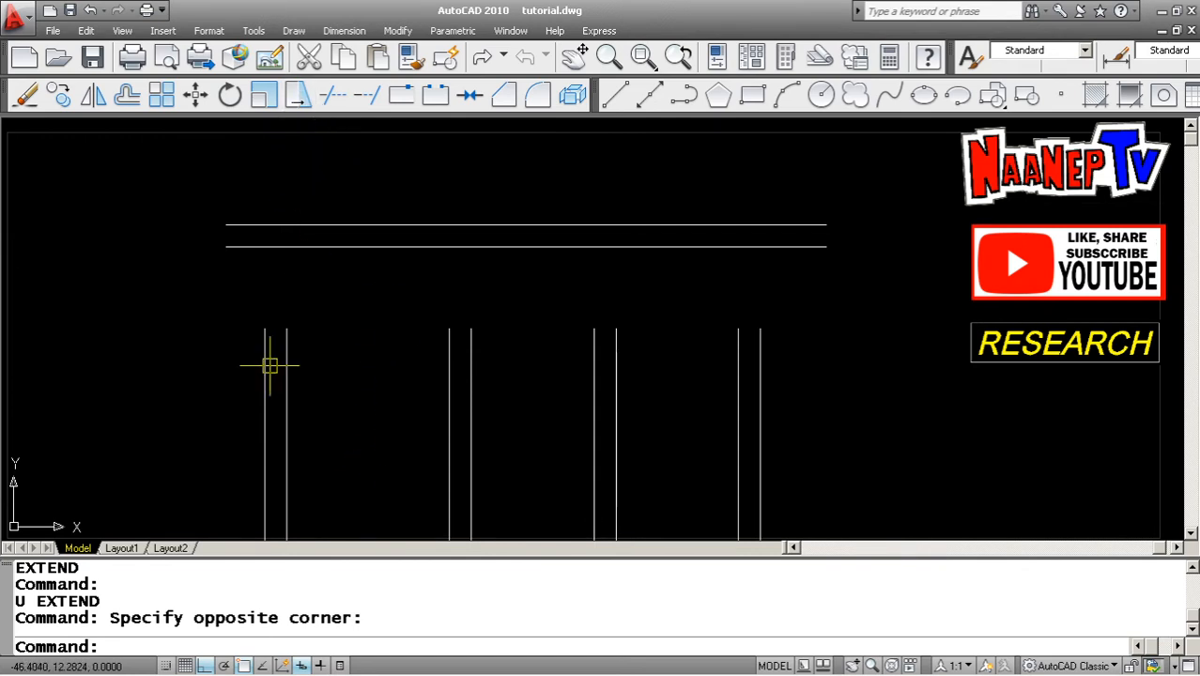
mouse_move(164, 659)
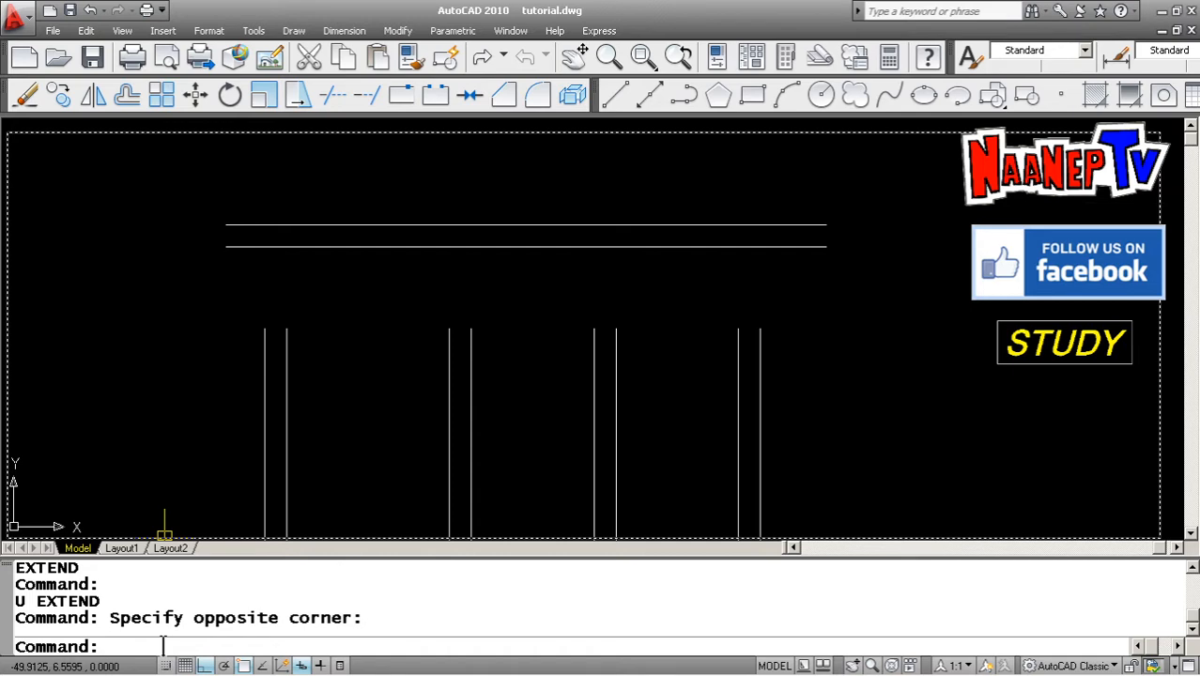
text(t)
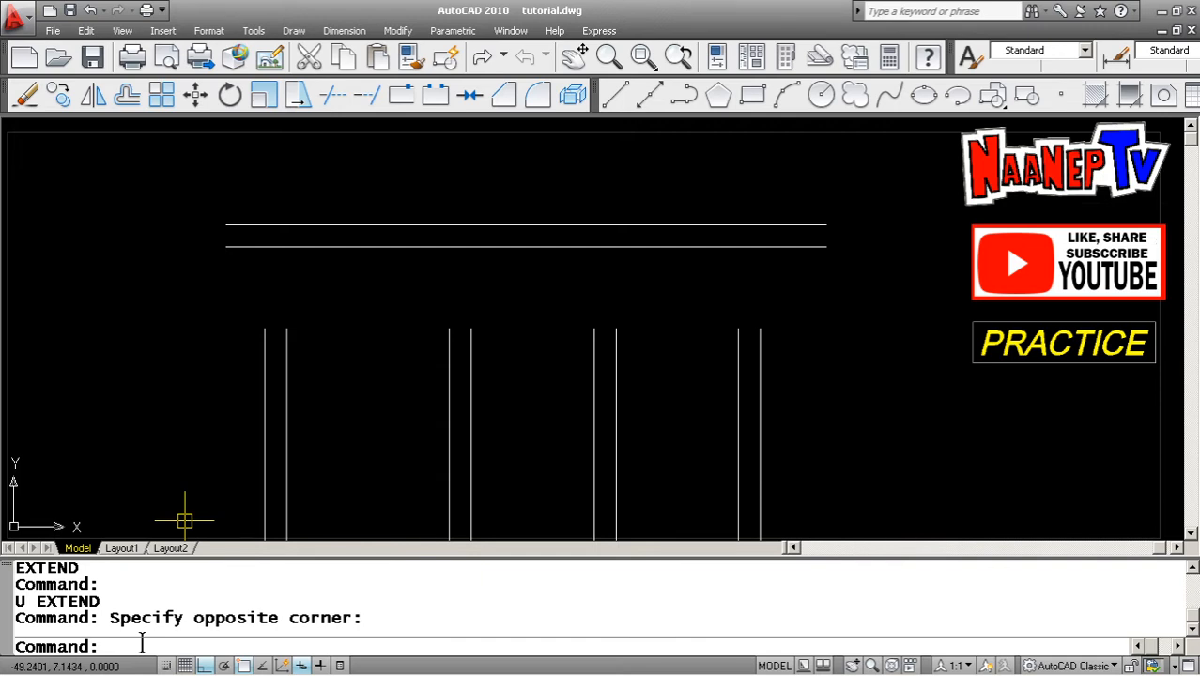
text(STR)
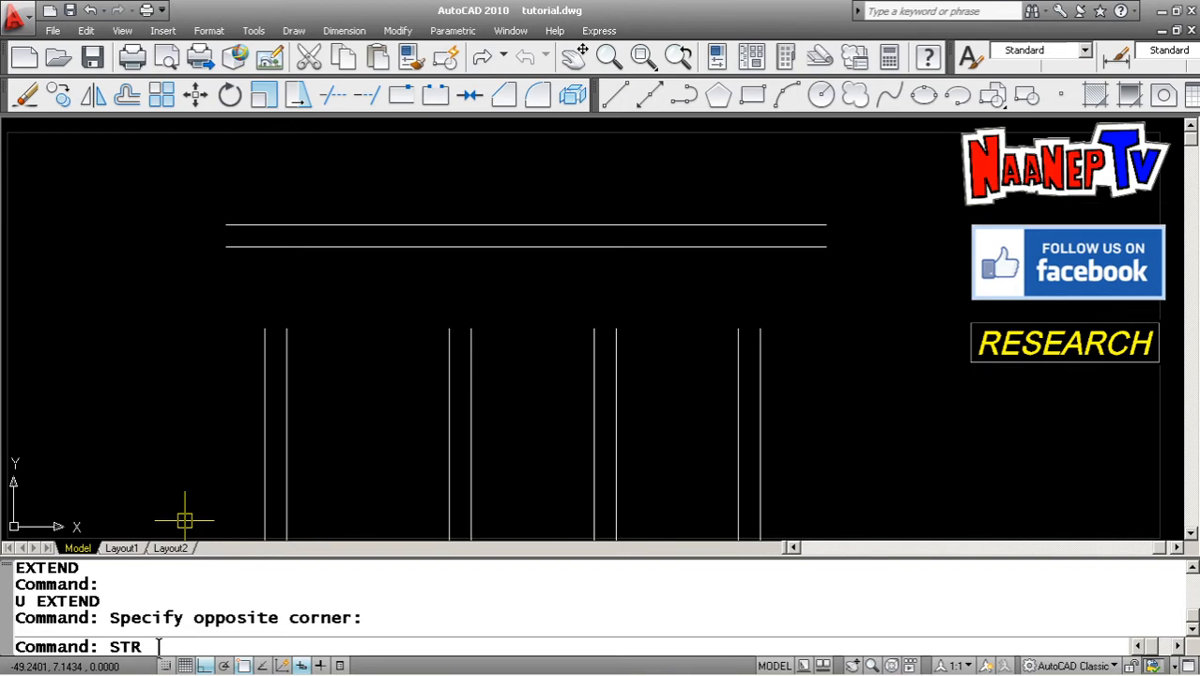
key(Return)
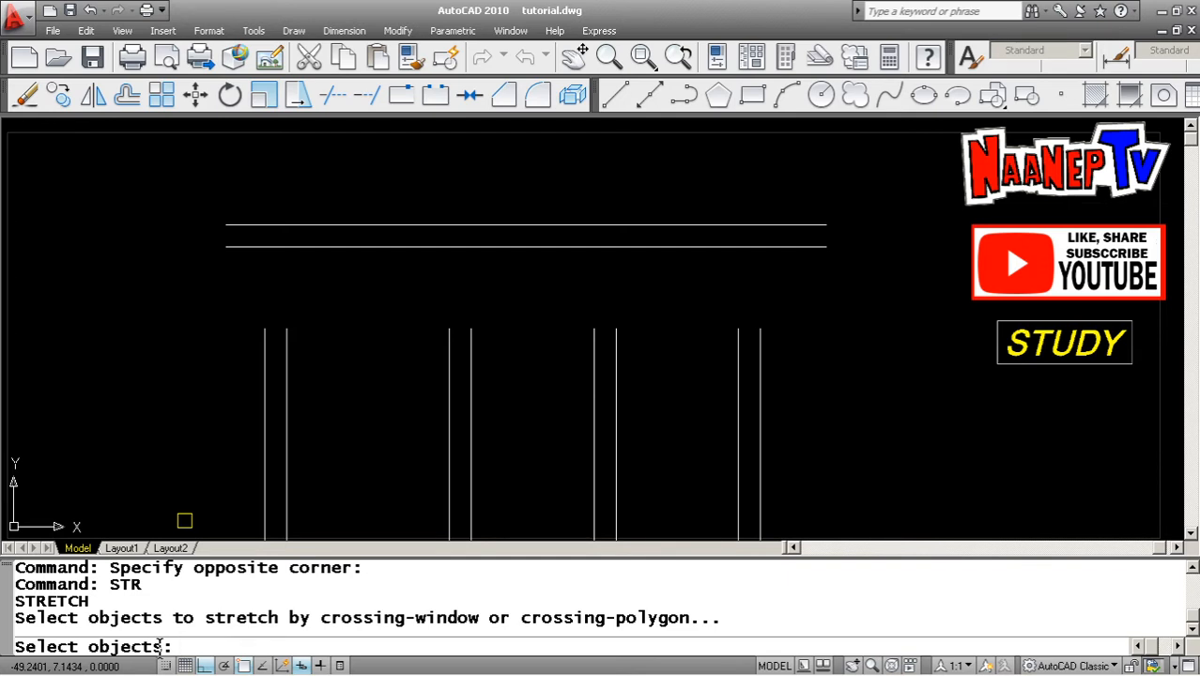
scroll(184, 521, up, 2)
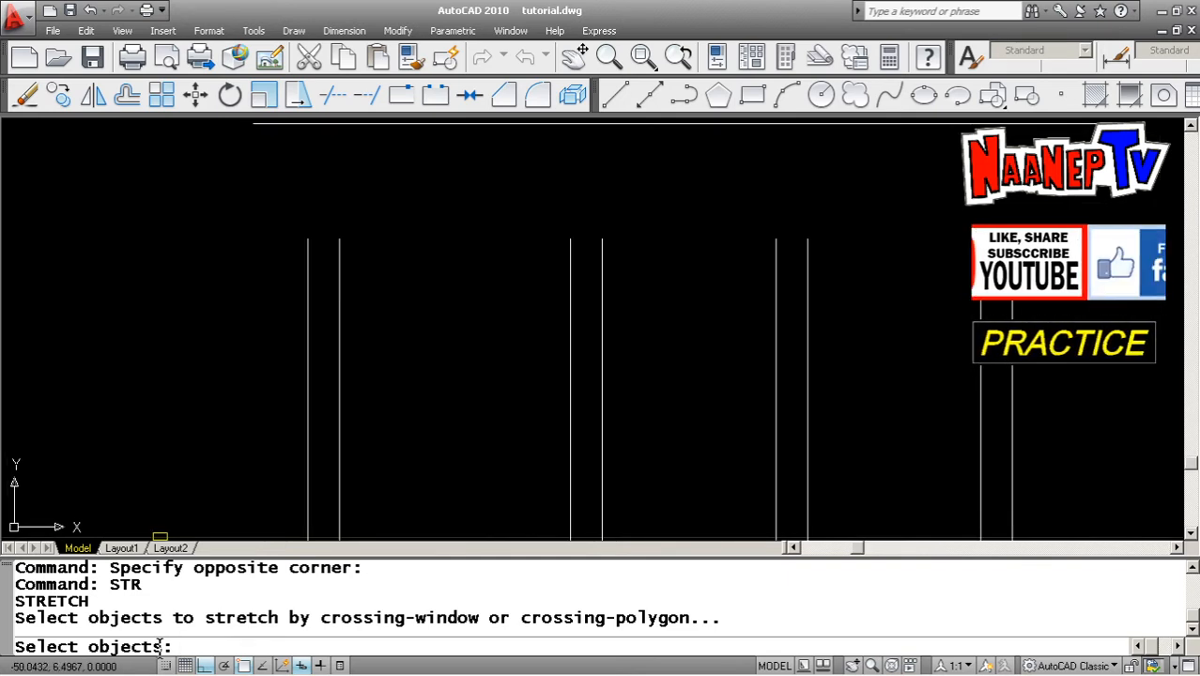
scroll(711, 376, down, 5)
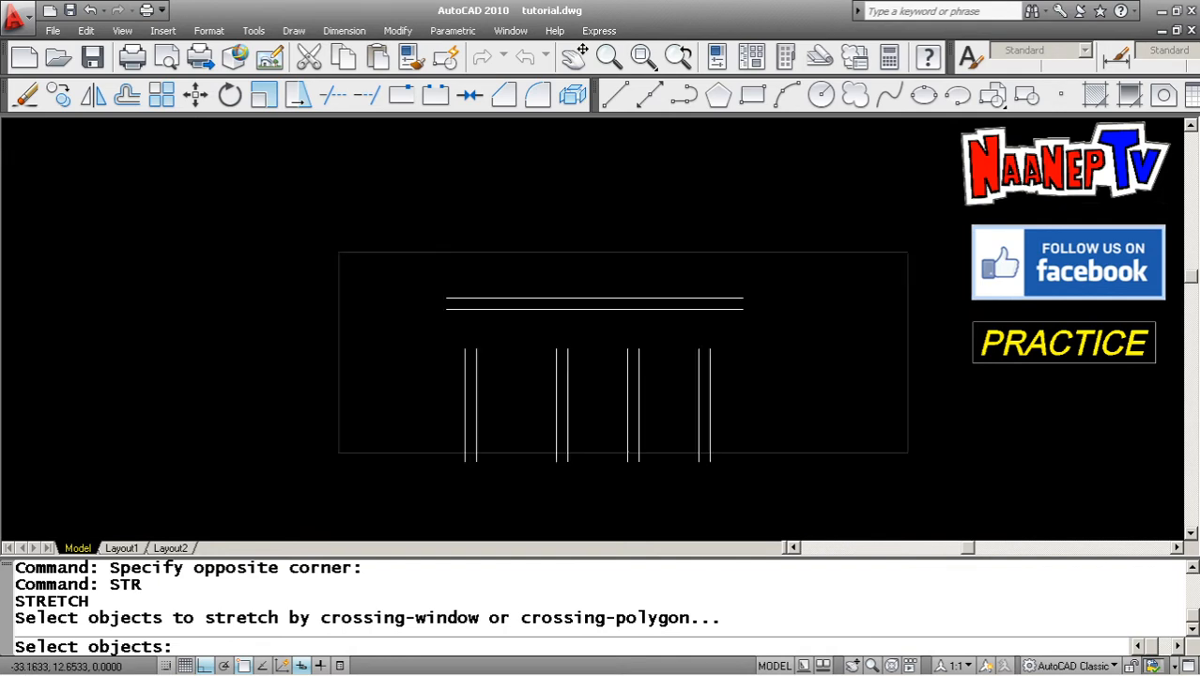
scroll(665, 361, up, 3)
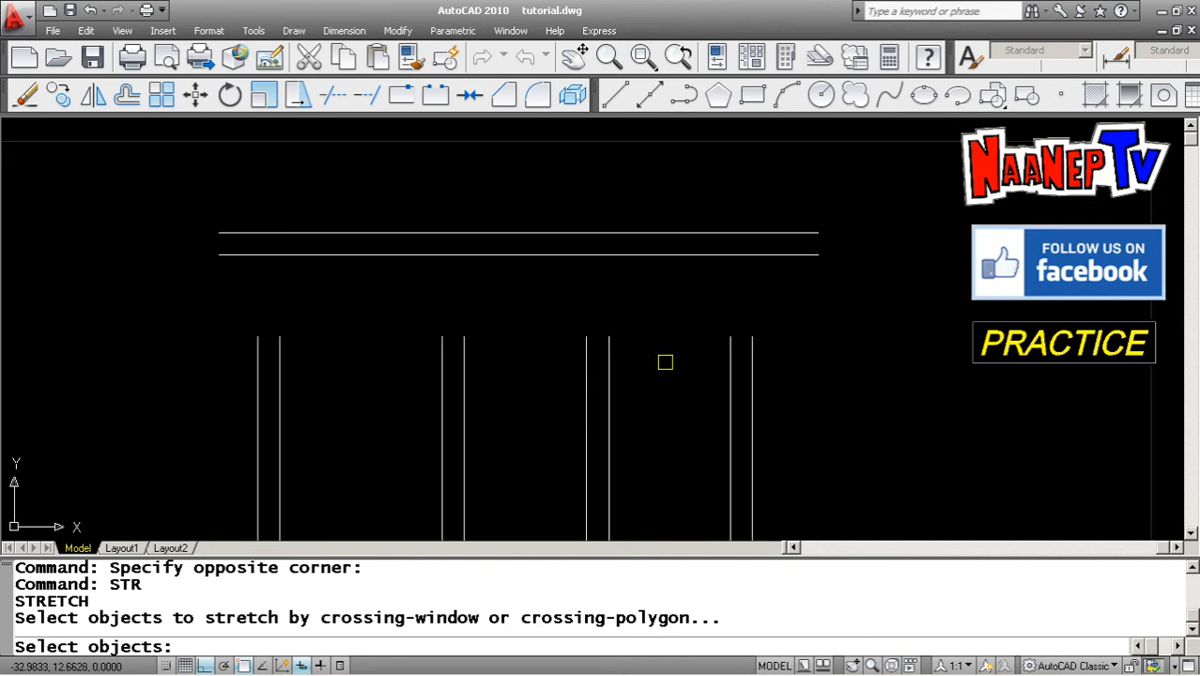
key(Escape)
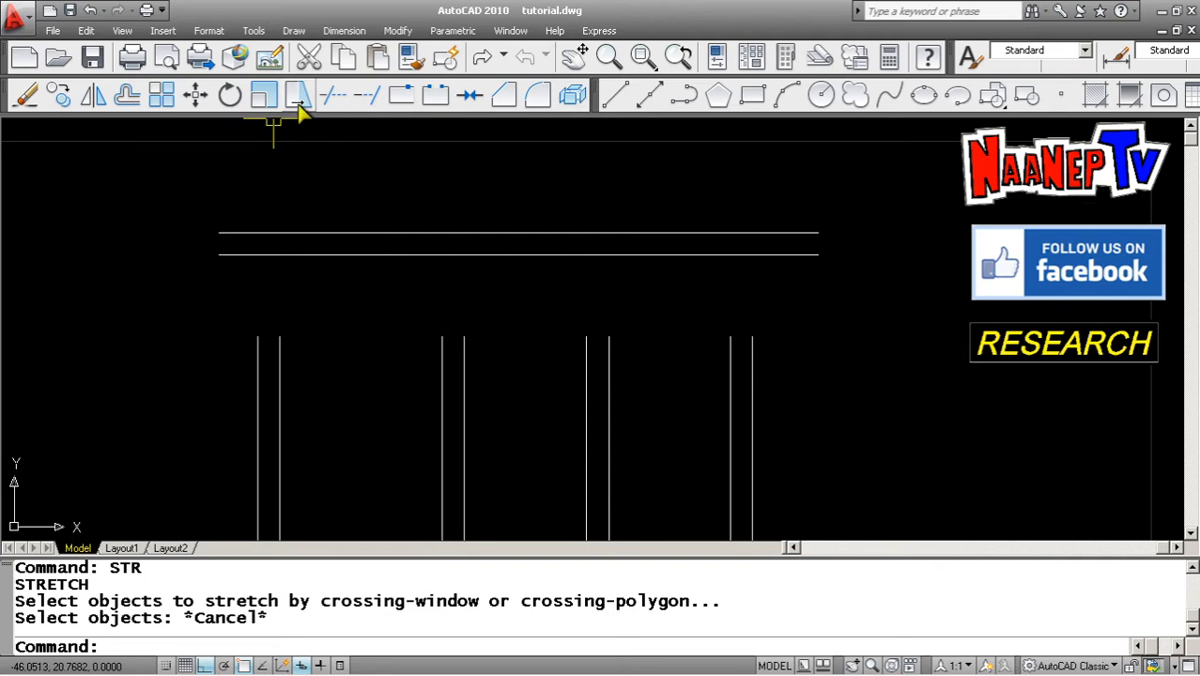
click(398, 32)
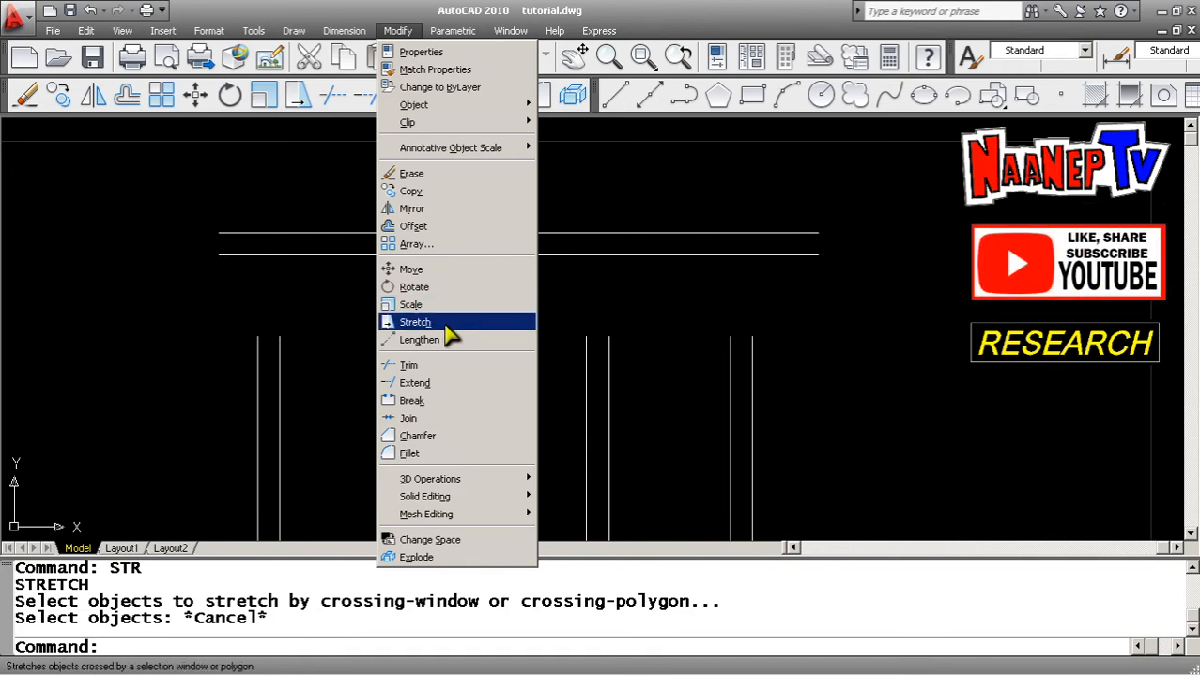
click(311, 176)
click(349, 148)
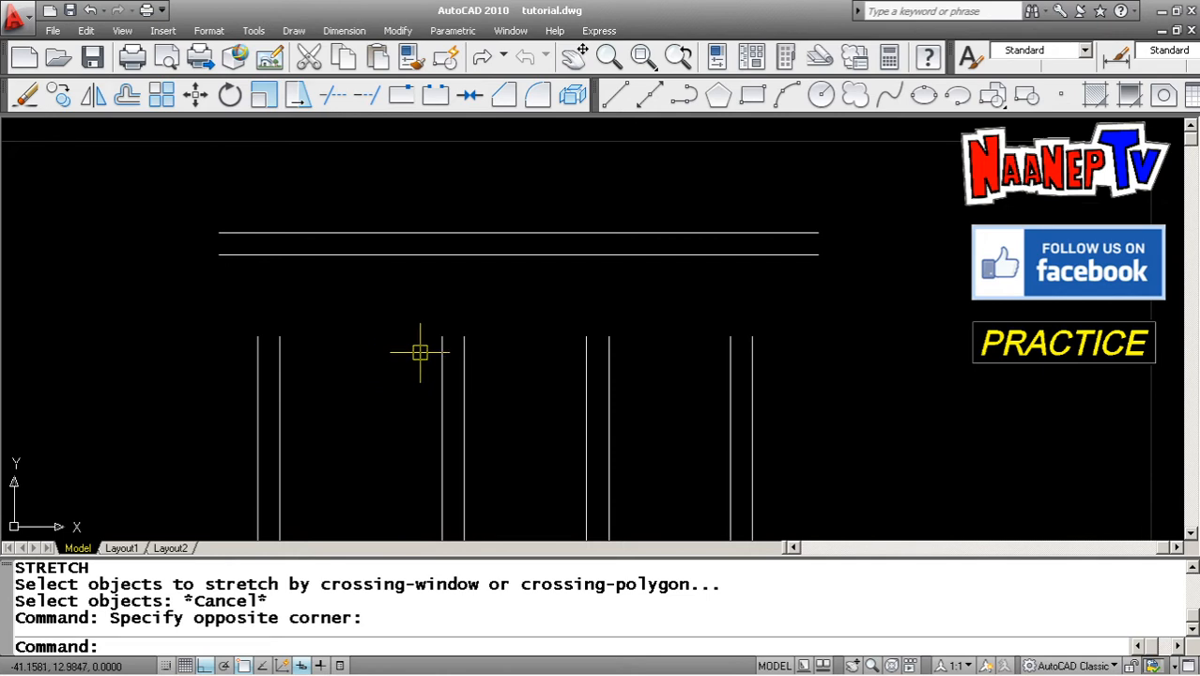
click(358, 325)
click(372, 319)
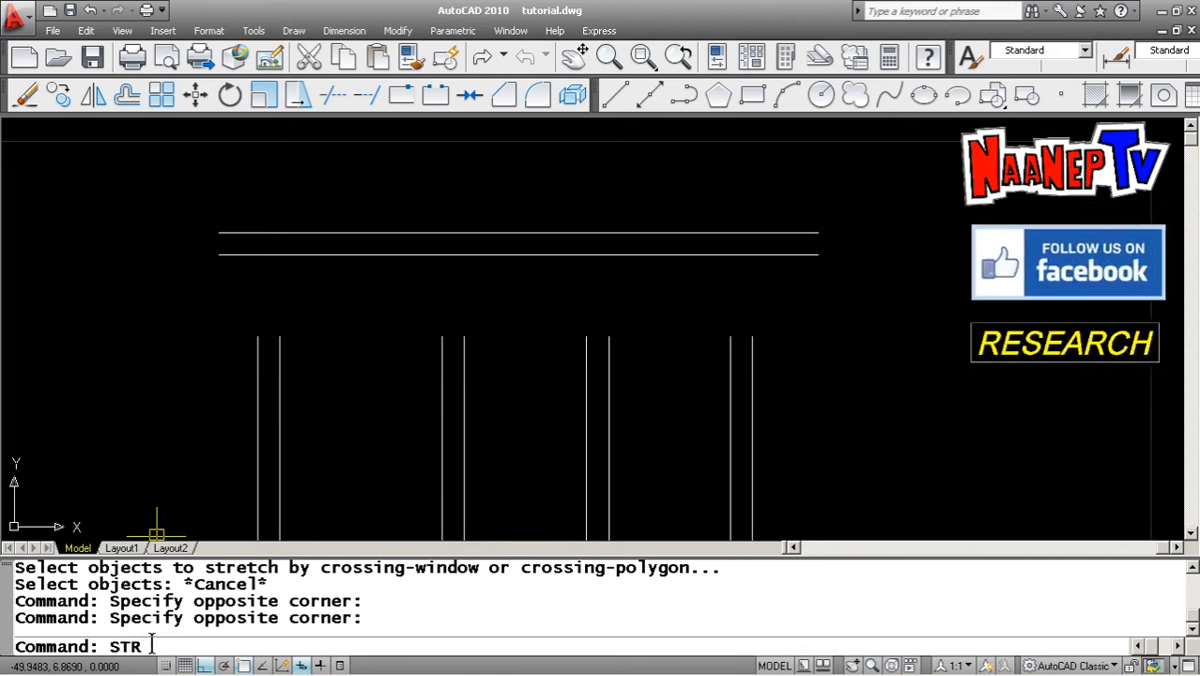
Stretch the upper ends of all eight vertical lines straight up by about 2.72 units to meet the lower horizontal line
key(Return)
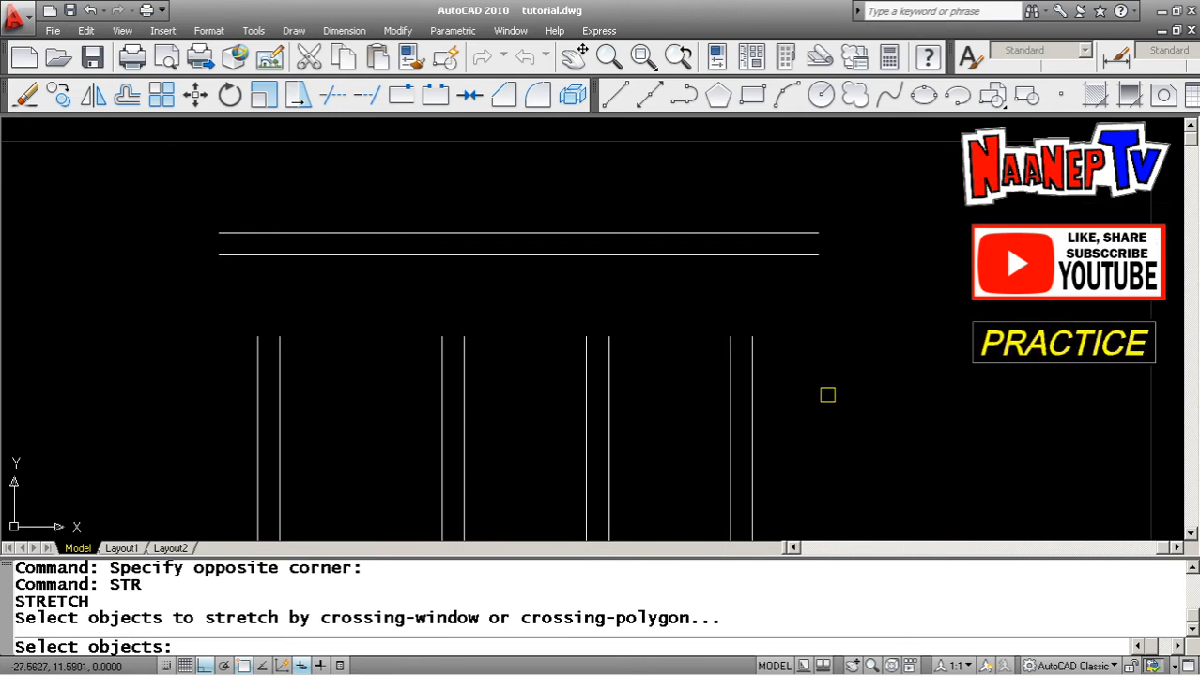
click(828, 395)
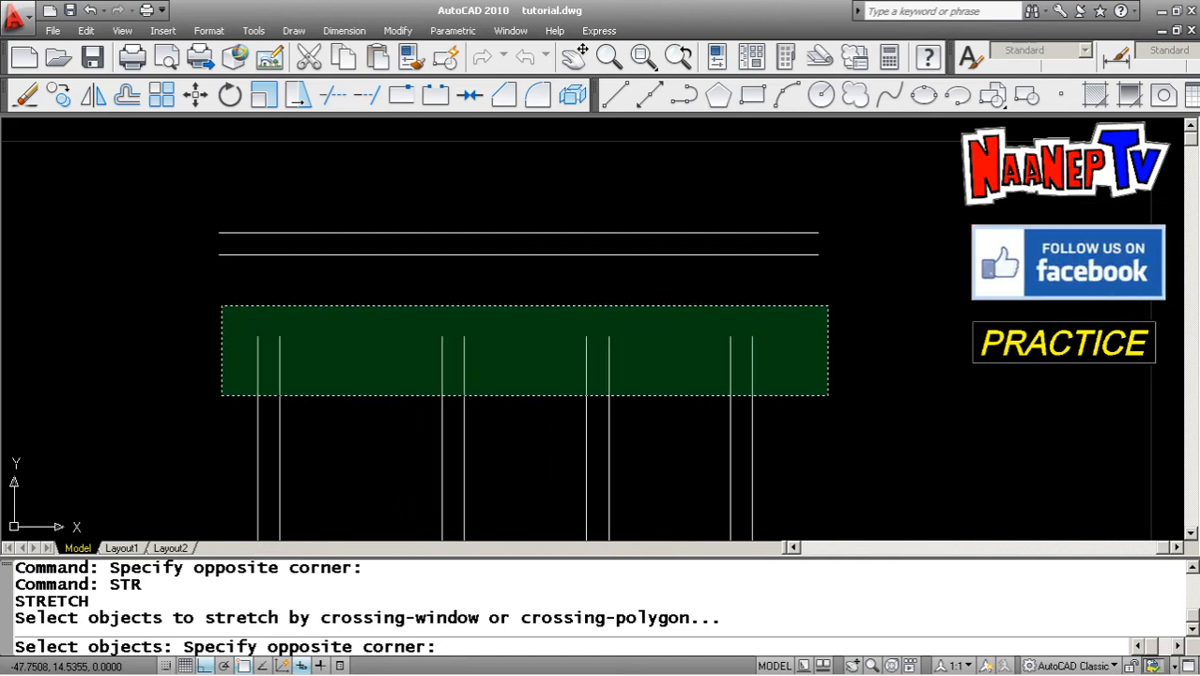
click(221, 306)
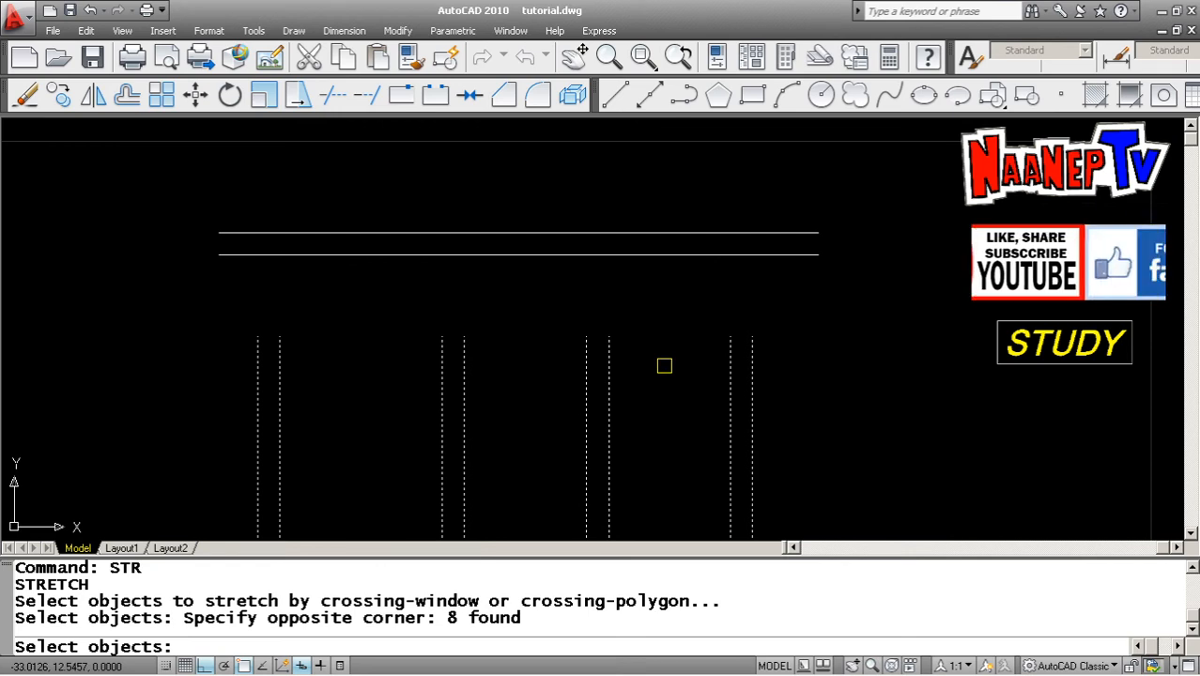
key(Return)
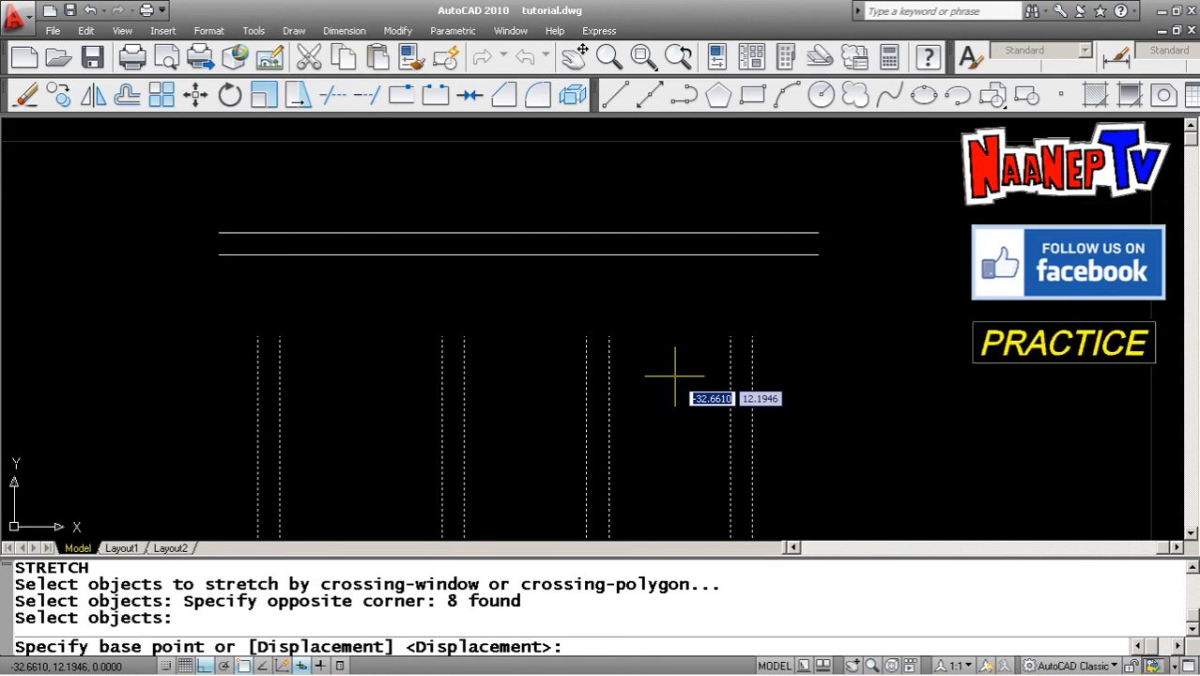
click(675, 376)
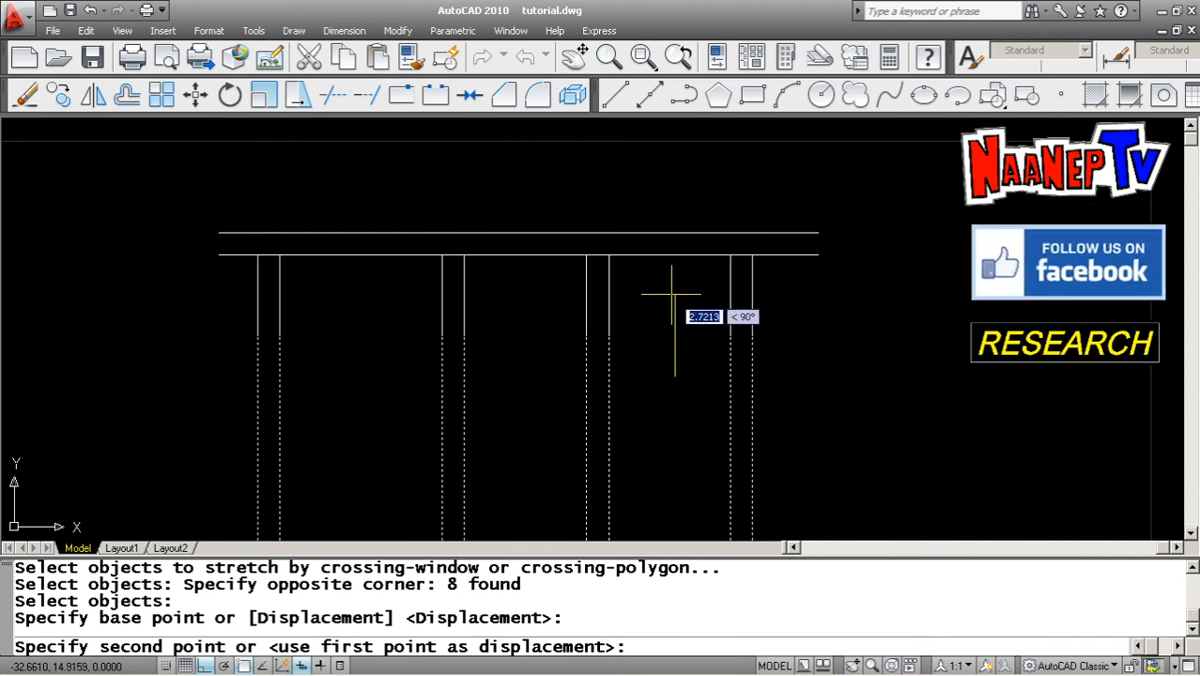
click(674, 296)
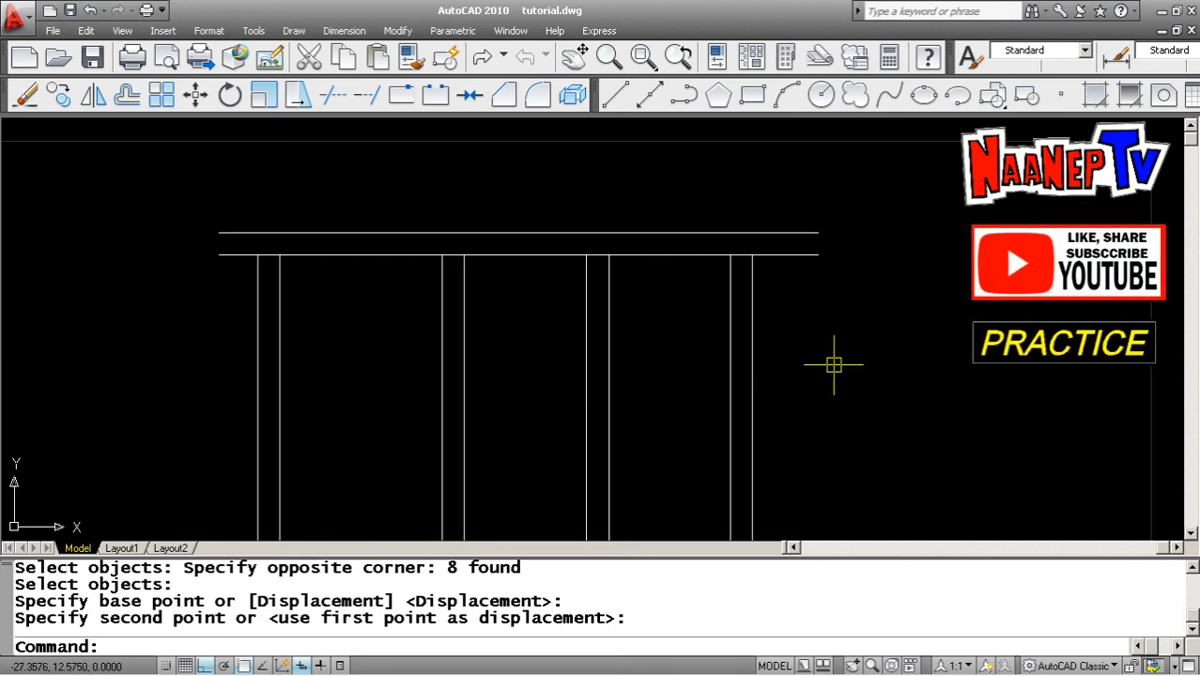
scroll(832, 367, down, 3)
scroll(834, 373, up, 2)
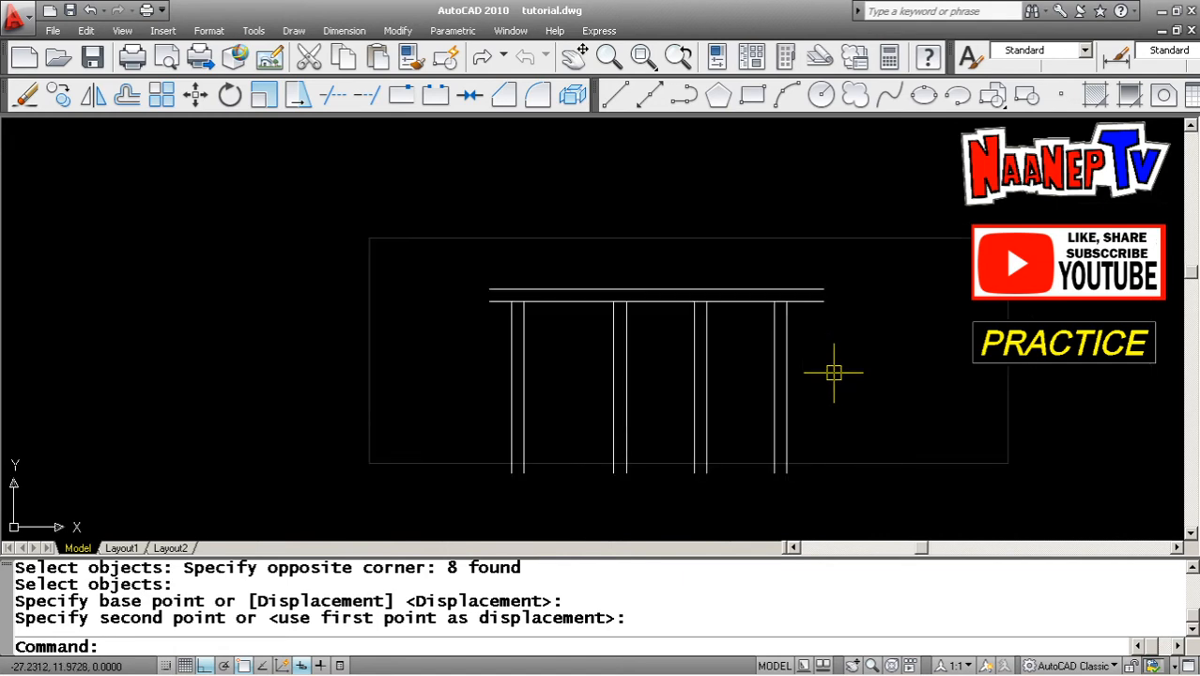
key(Escape)
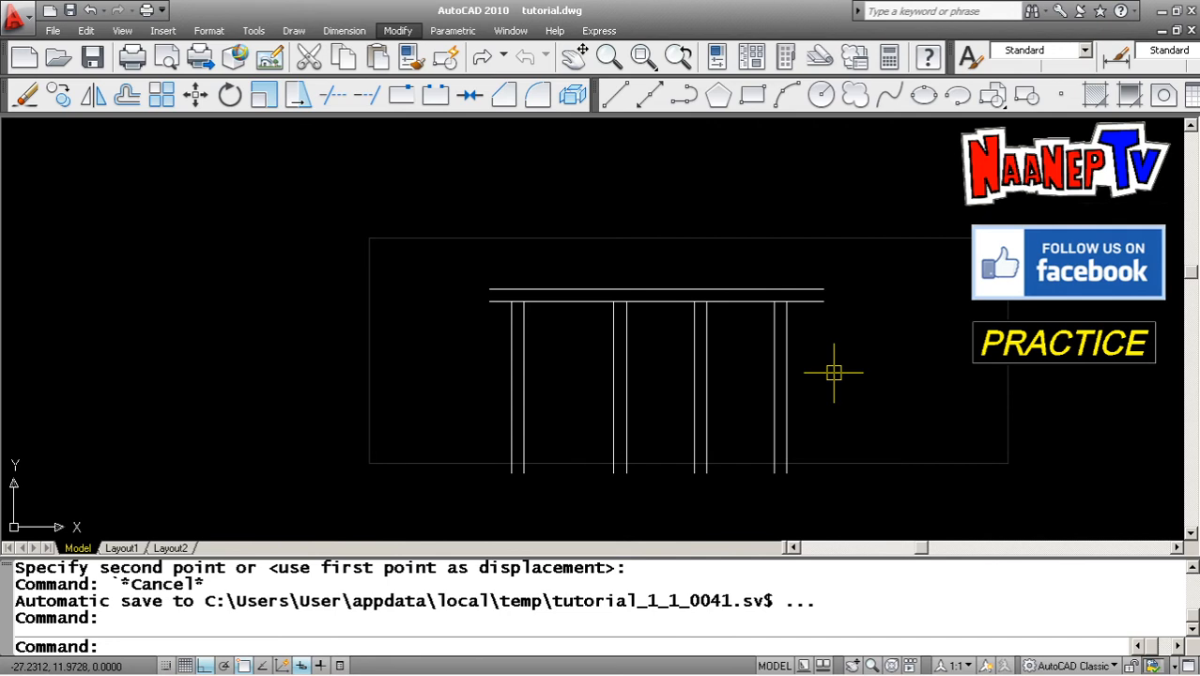
click(834, 373)
key(Escape)
text(STR)
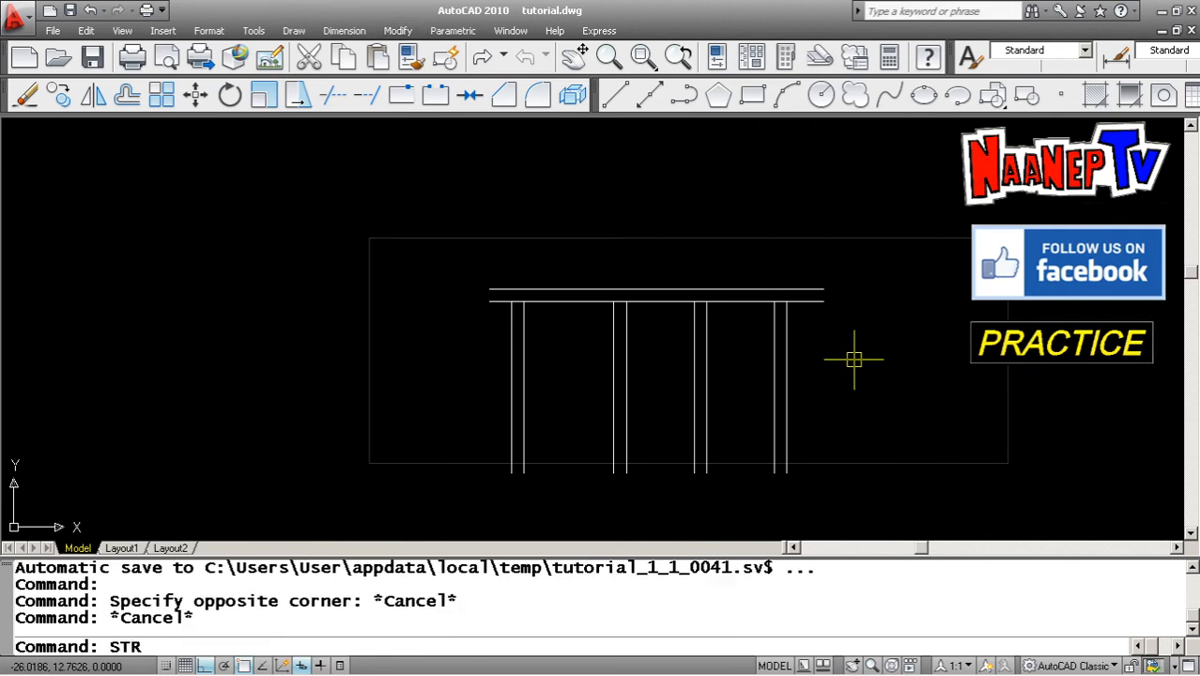
key(Return)
key(Escape)
key(Escape)
key(Escape)
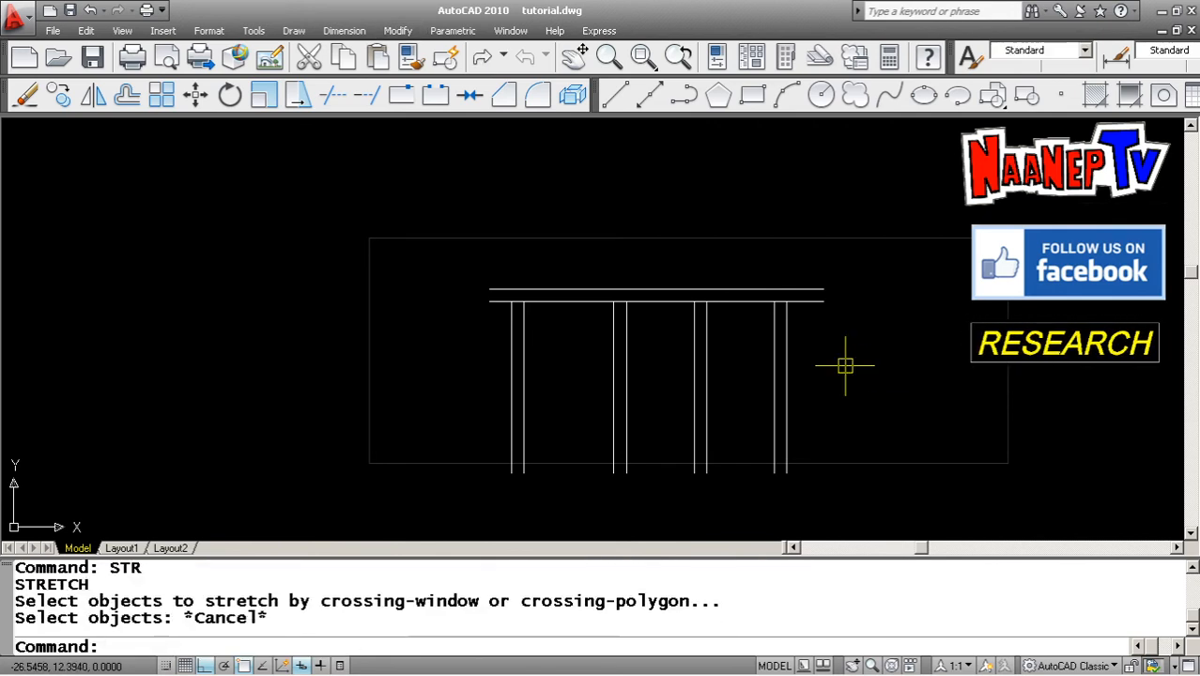
Copy the two top horizontal lines straight down by about 6 units, across the vertical lines
text(CP)
key(Return)
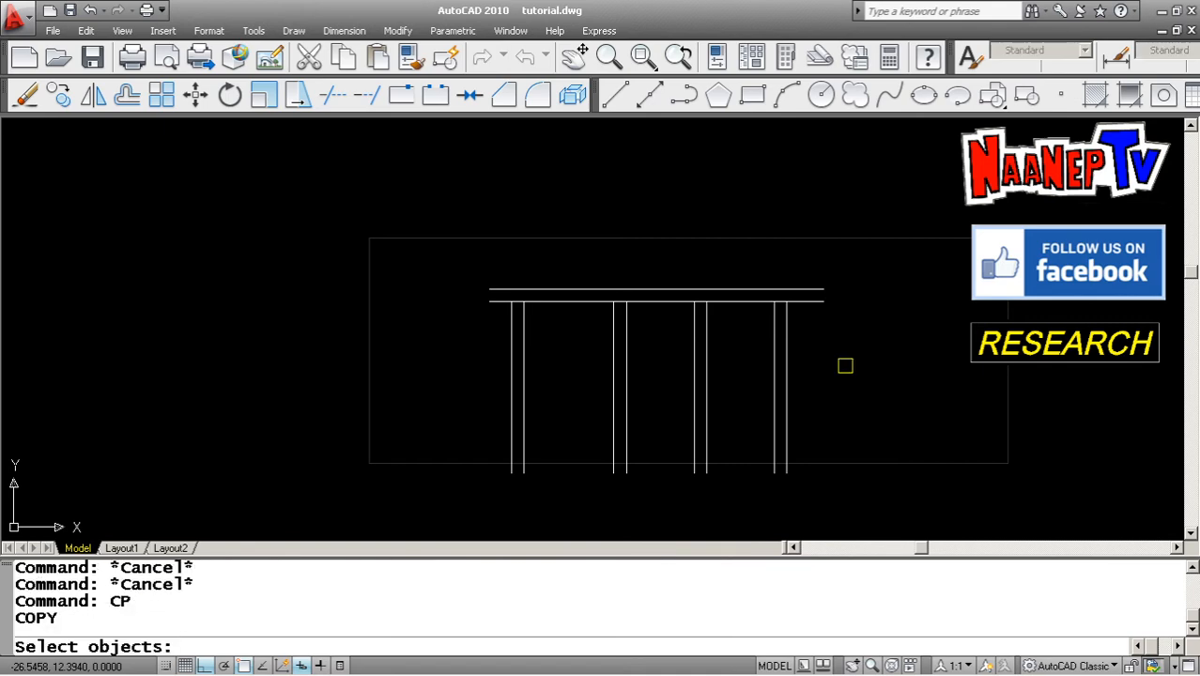
click(850, 367)
click(804, 260)
key(Return)
click(865, 316)
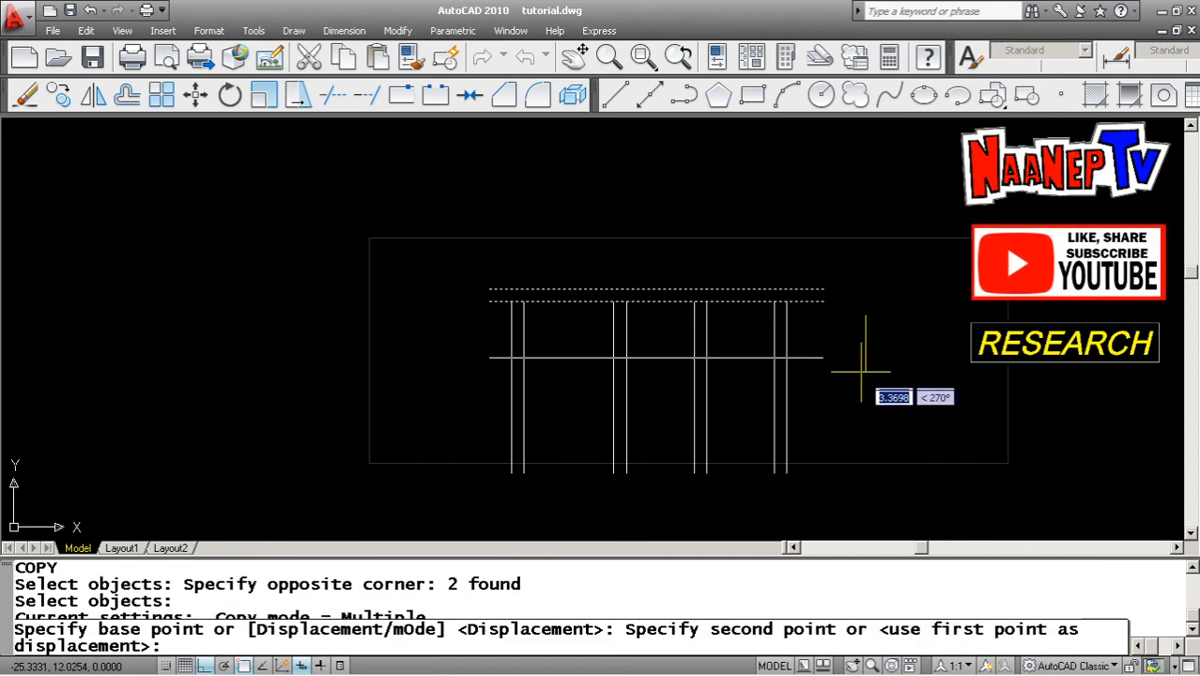
click(865, 415)
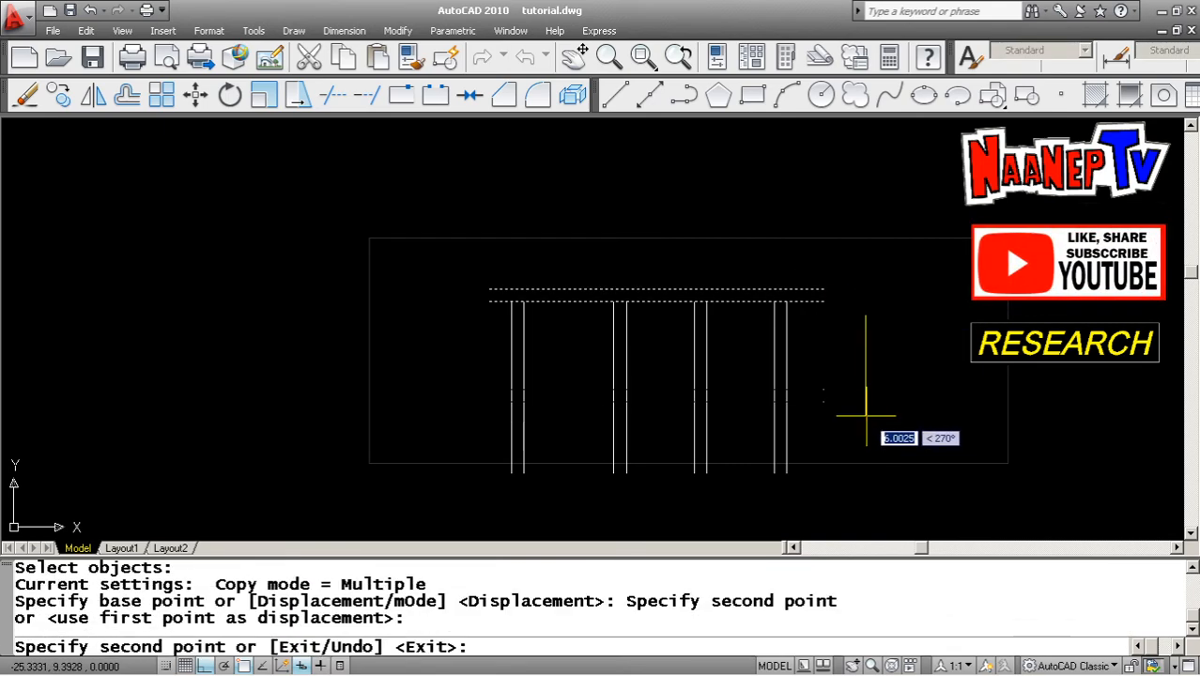
scroll(872, 413, up, 5)
scroll(902, 416, down, 5)
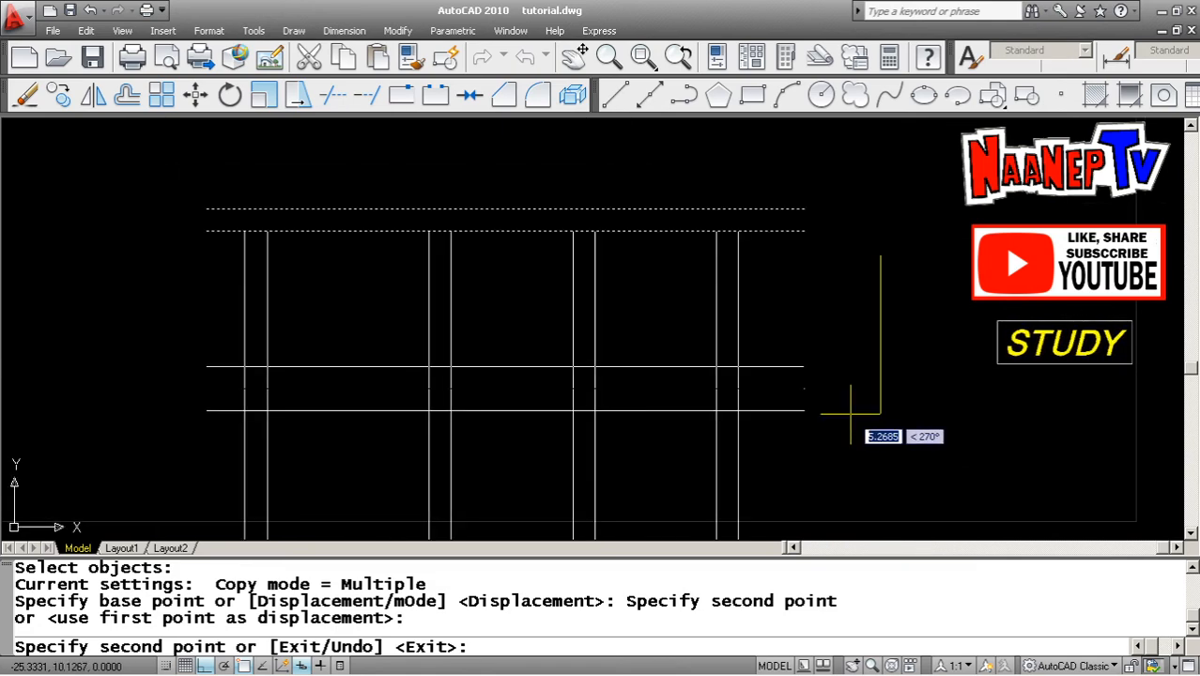
scroll(890, 415, up, 2)
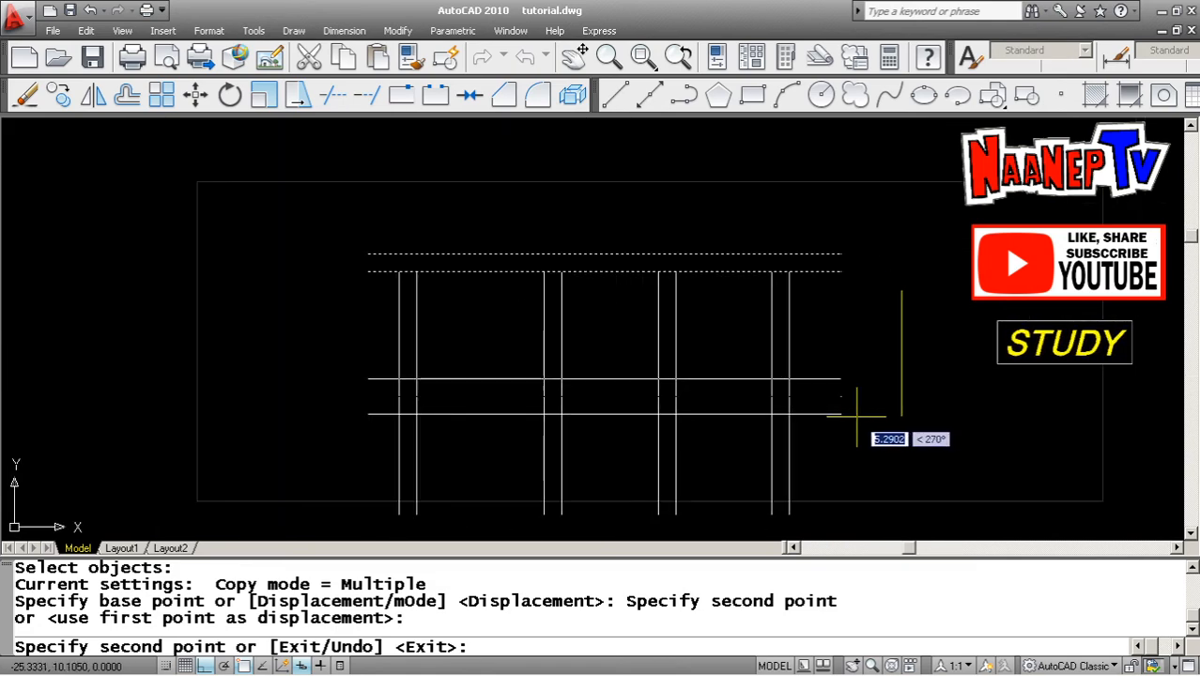
key(Escape)
key(Escape)
Trim the lower ends of all eight vertical lines, using the upper of the two copied horizontal lines as cutting edge
text(TR)
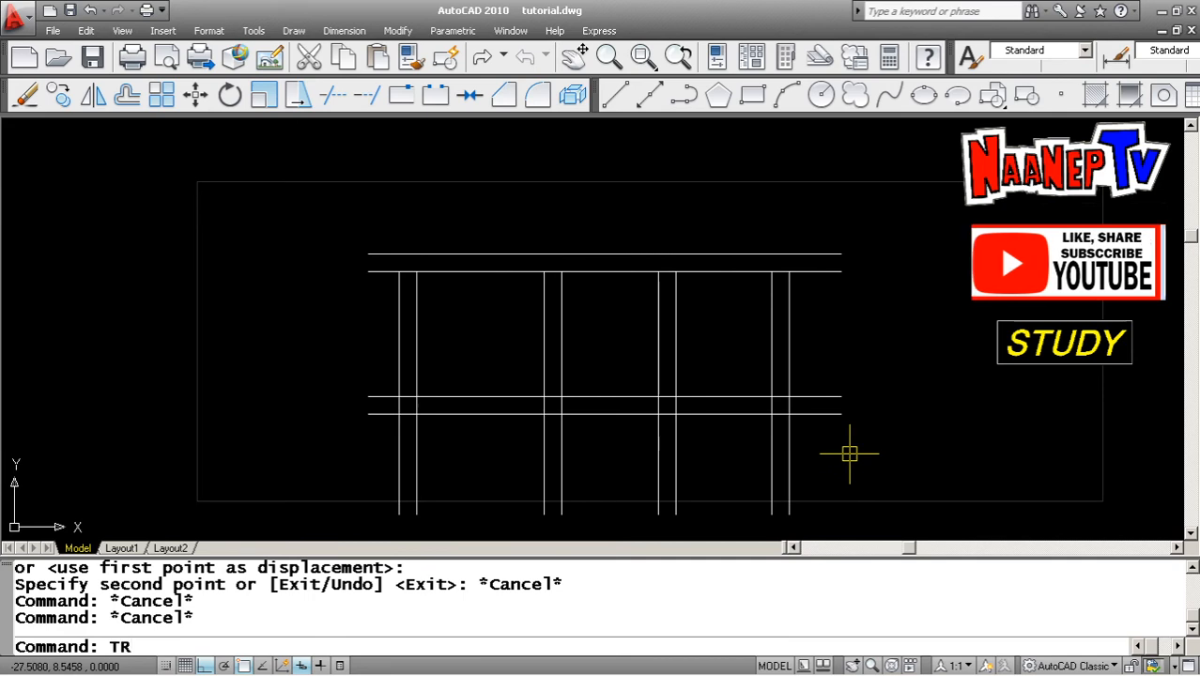
key(Return)
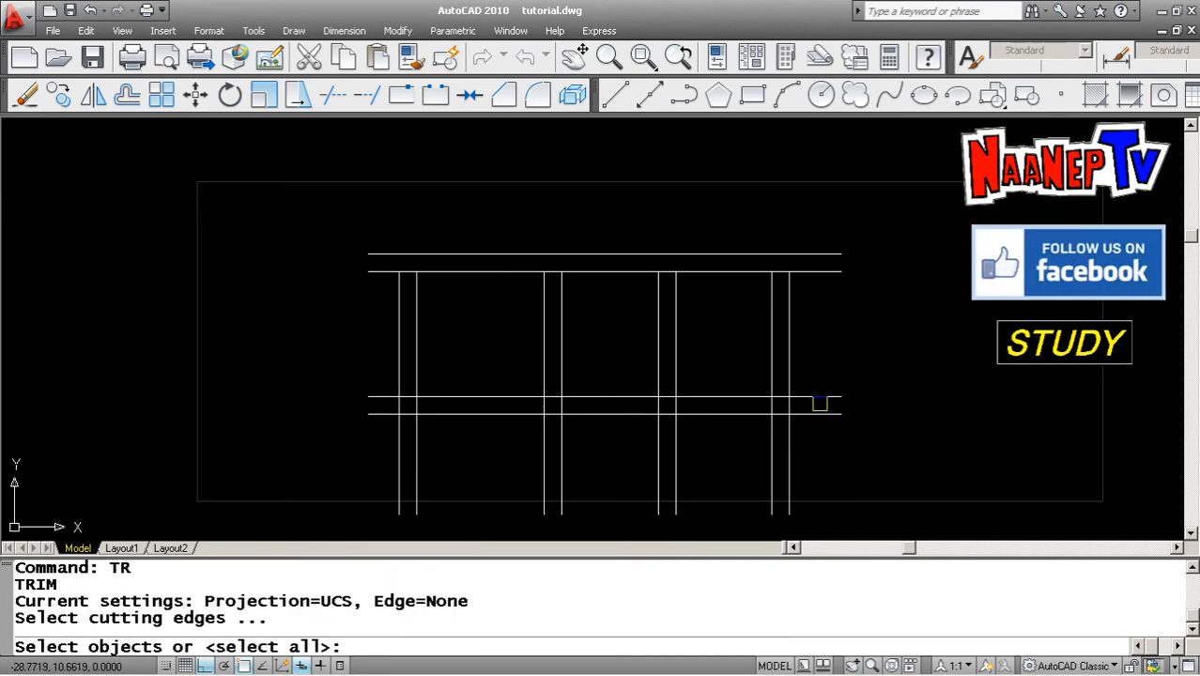
click(822, 397)
key(Return)
click(835, 460)
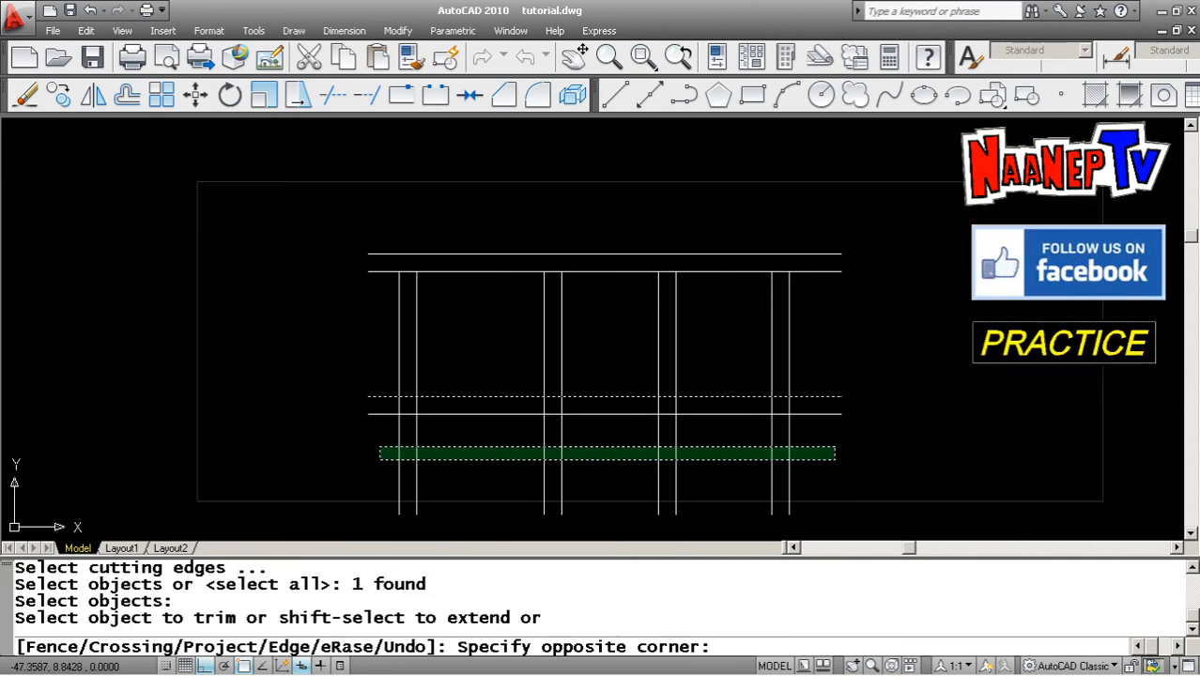
click(376, 449)
key(Escape)
key(Escape)
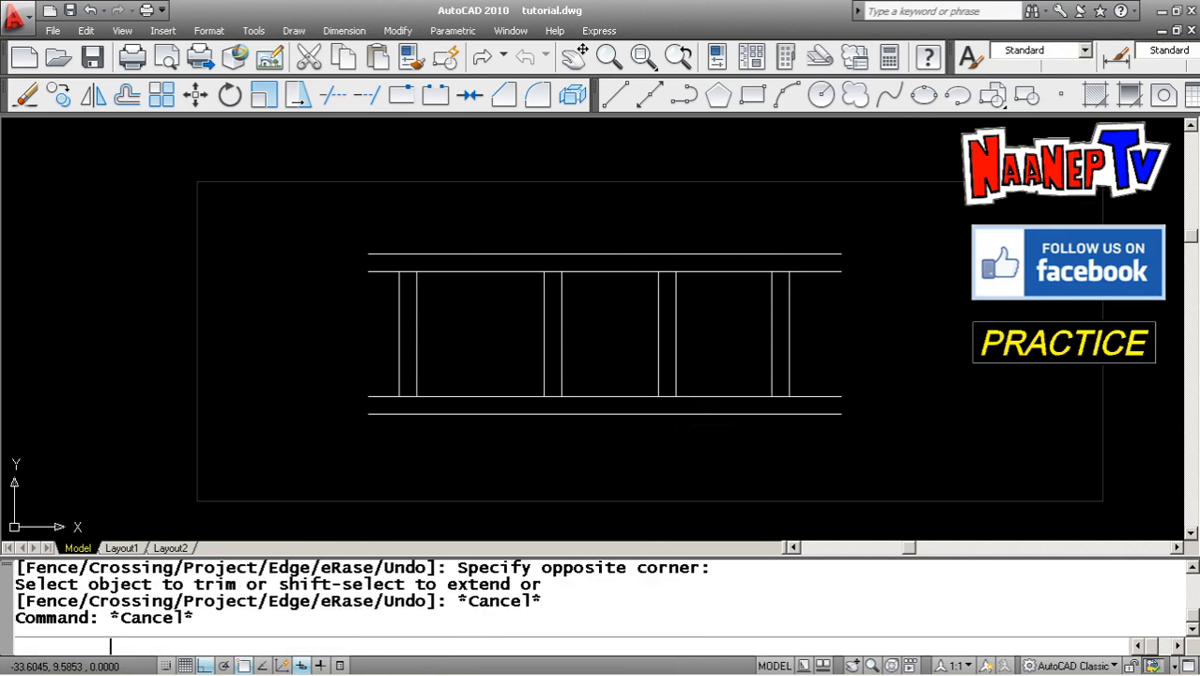
Fillet the inner and outer lower-right corners of the frame into sharp corners
text(F)
key(Return)
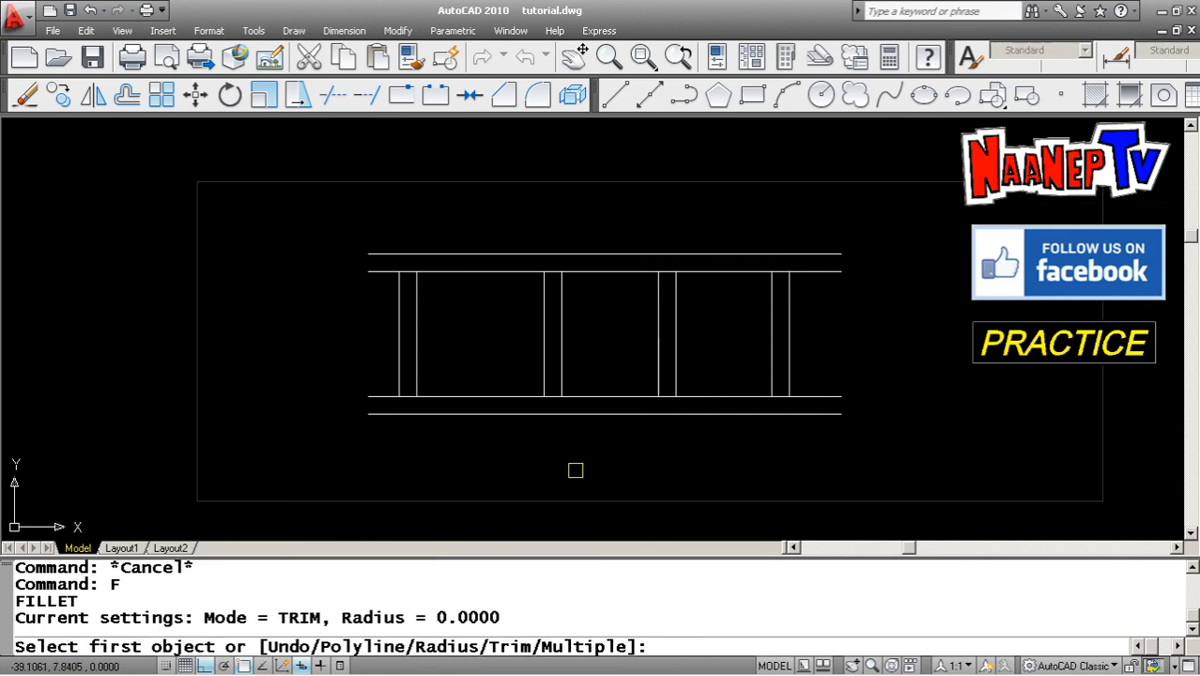
click(734, 397)
click(771, 374)
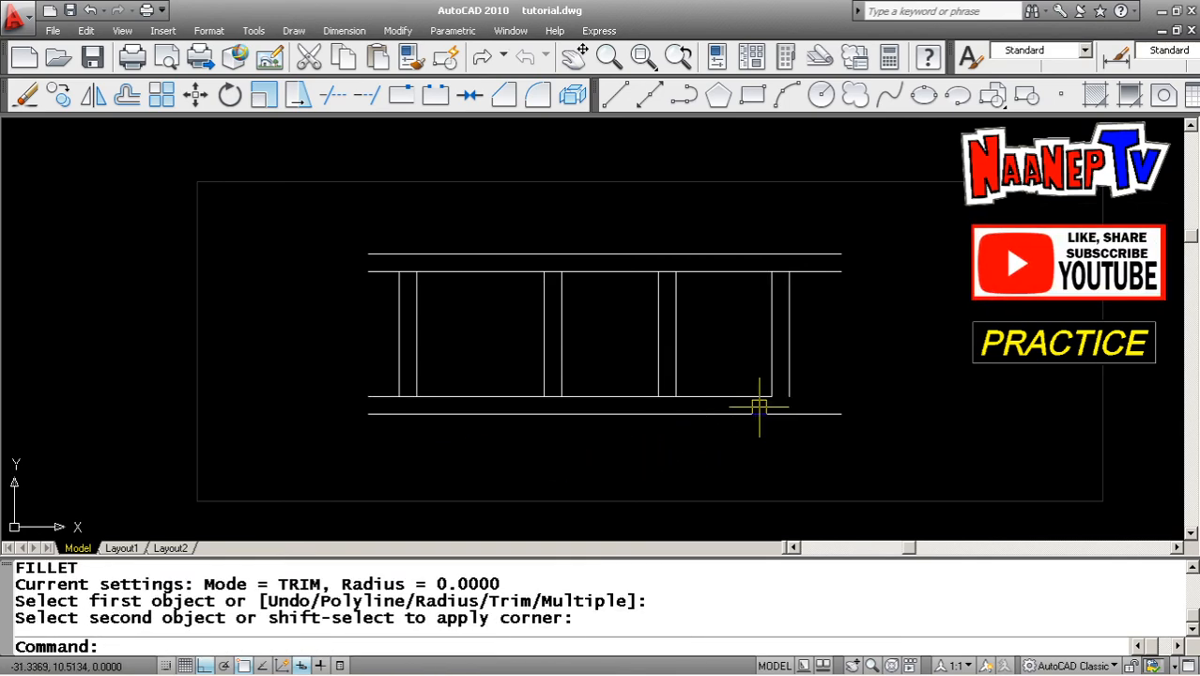
key(Return)
click(757, 411)
click(791, 383)
Fillet the outer lower-left and outer upper-left corners of the frame into sharp corners
key(Return)
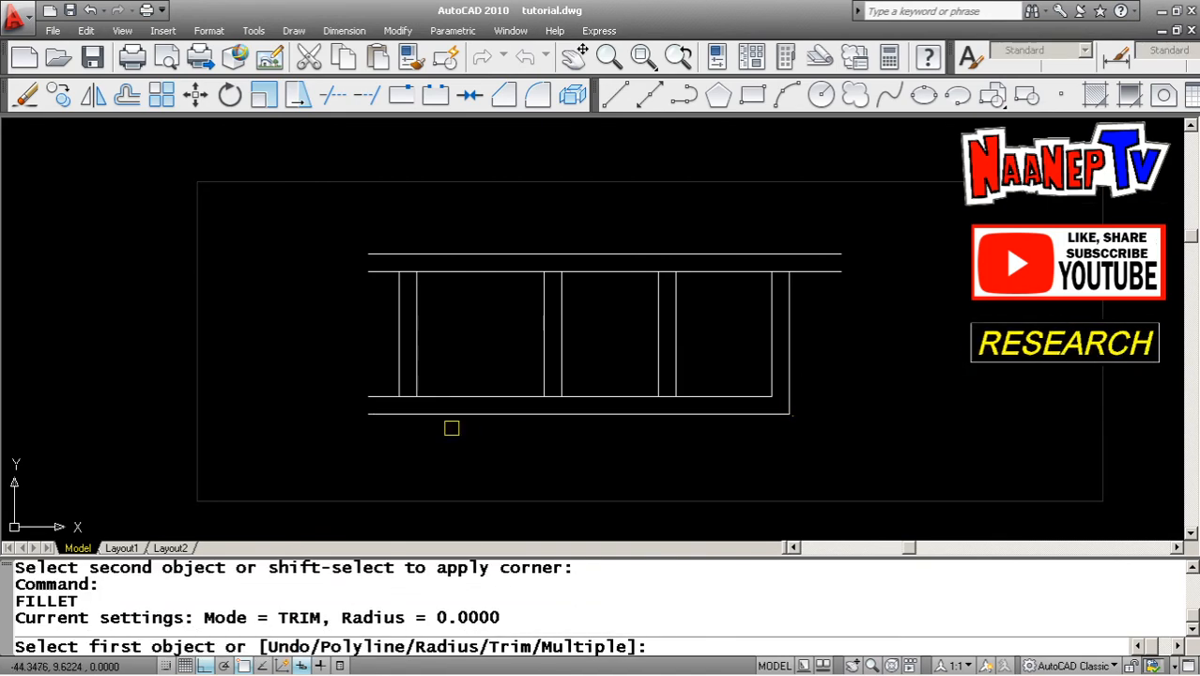
click(453, 415)
click(399, 368)
key(Return)
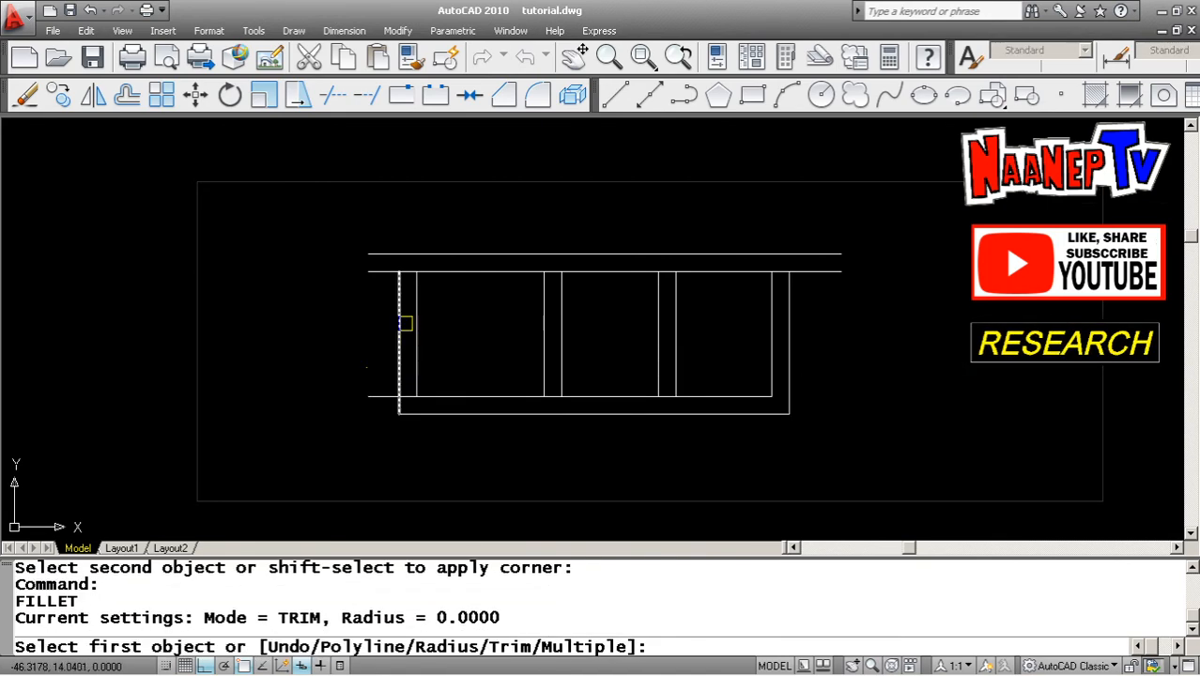
click(400, 319)
click(419, 254)
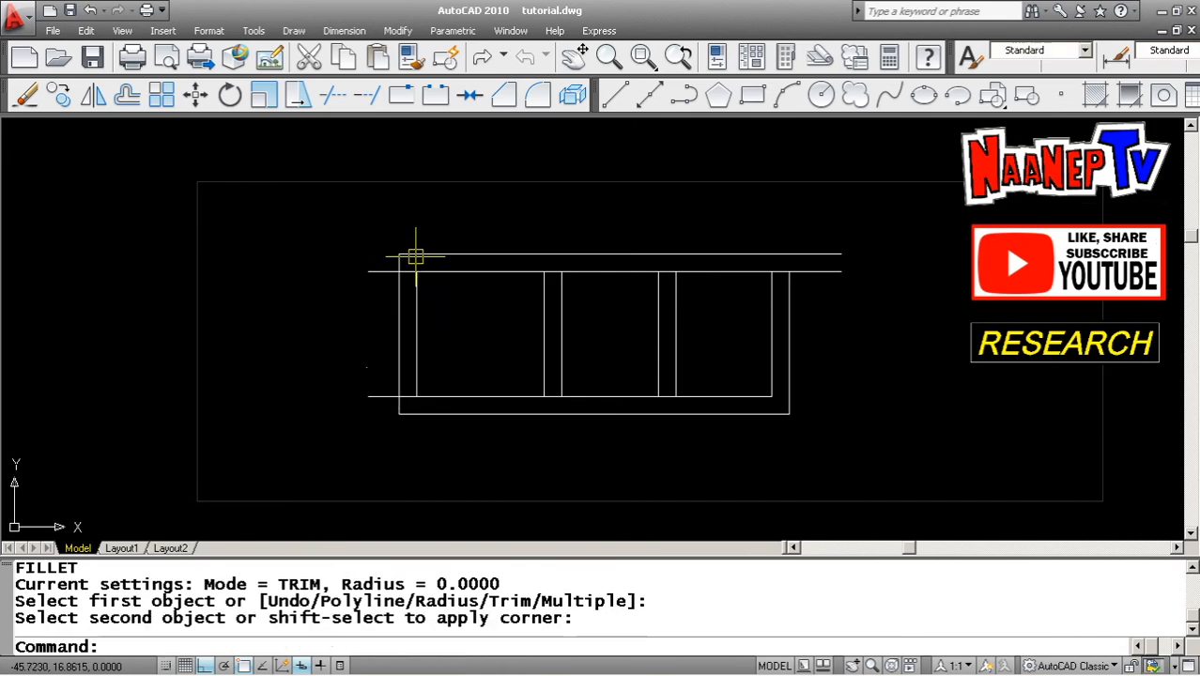
Fillet the inner upper-left and inner lower-left corners of the frame into sharp corners
key(Return)
click(415, 291)
click(437, 272)
key(Return)
click(419, 366)
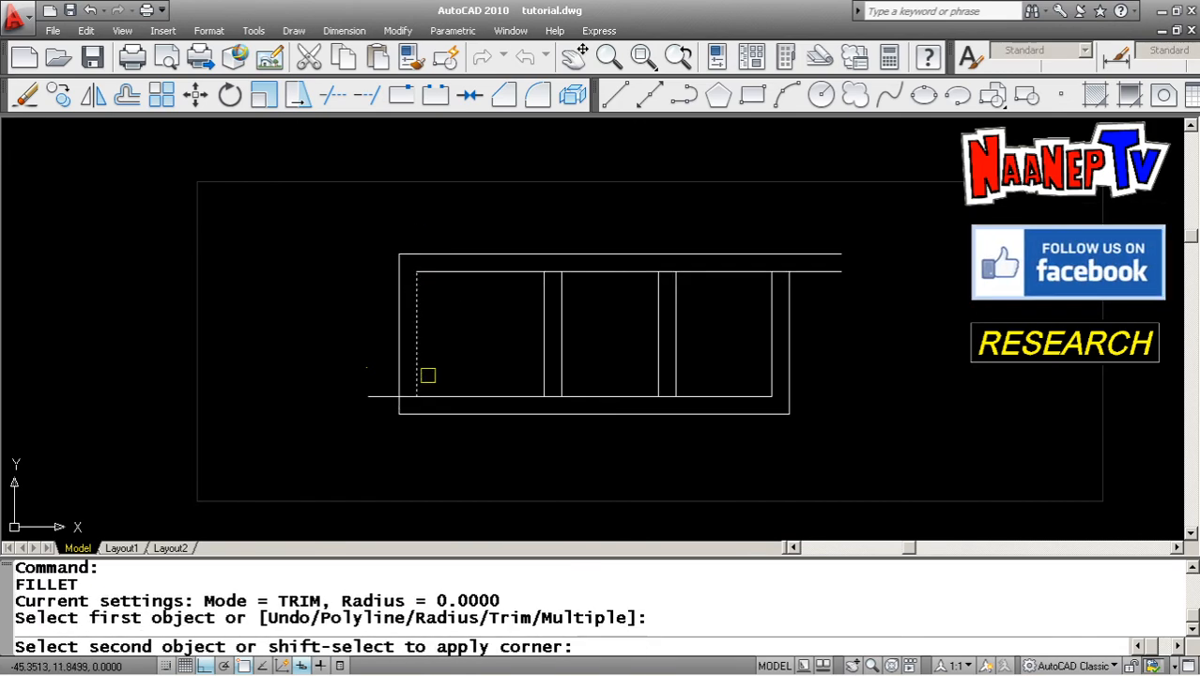
click(449, 396)
Fillet the inner and outer upper-right corners of the frame into sharp corners and end the Fillet command
key(Return)
click(768, 300)
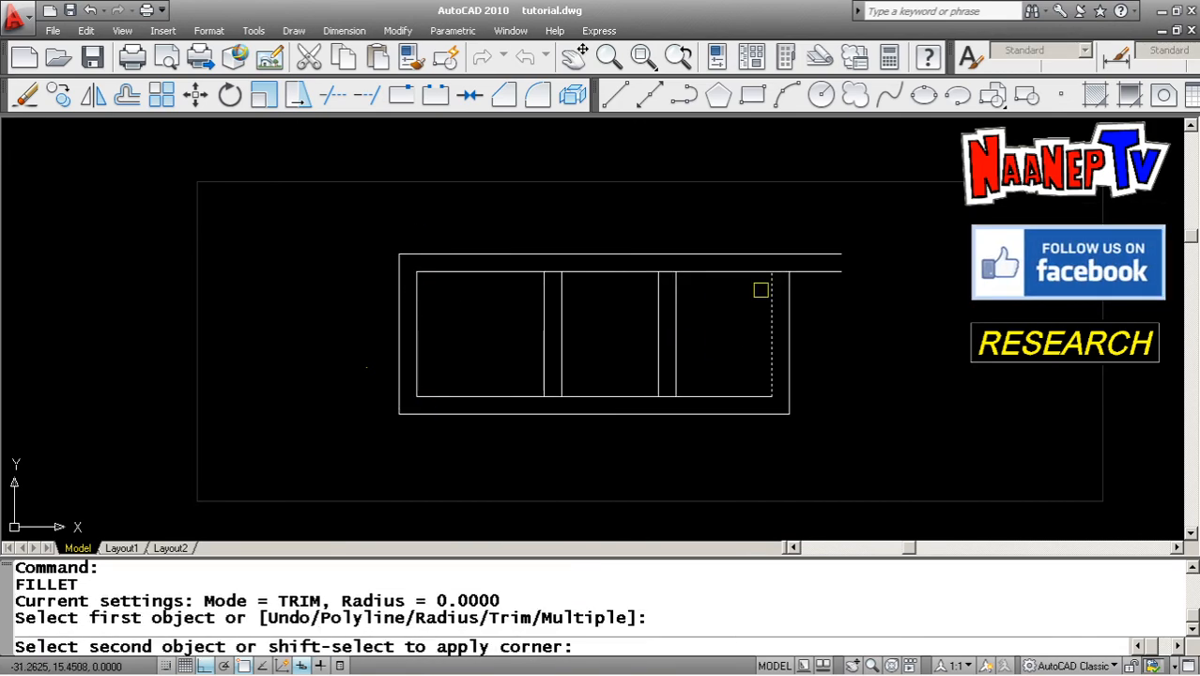
click(741, 270)
key(Return)
click(789, 297)
click(748, 254)
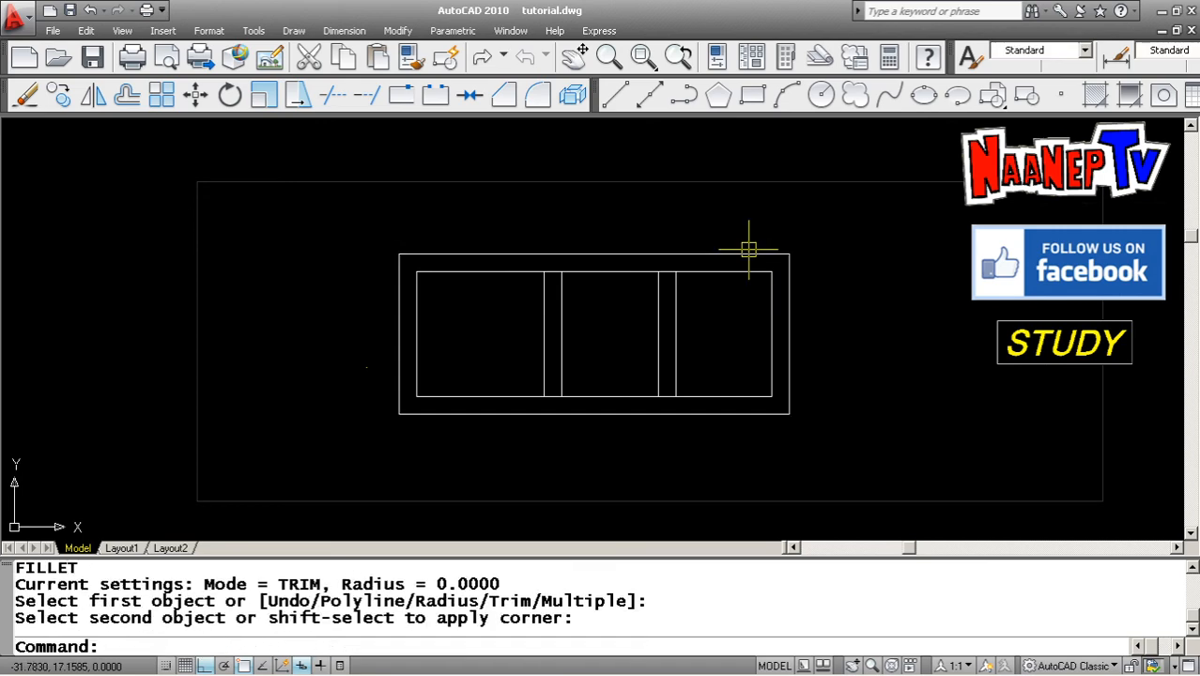
key(Return)
key(Escape)
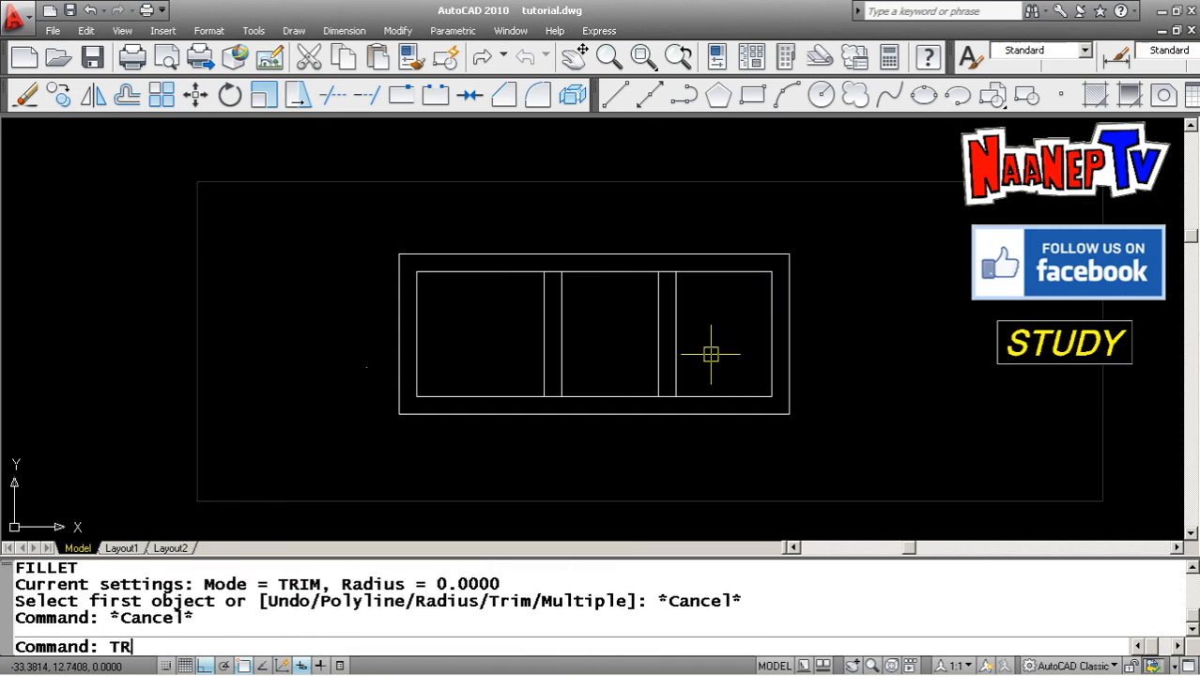
Trim away the short segments of the inner bottom and top lines that close the two partitions, using all objects as cutting edges
text(TR)
key(Return)
key(Return)
scroll(667, 402, up, 3)
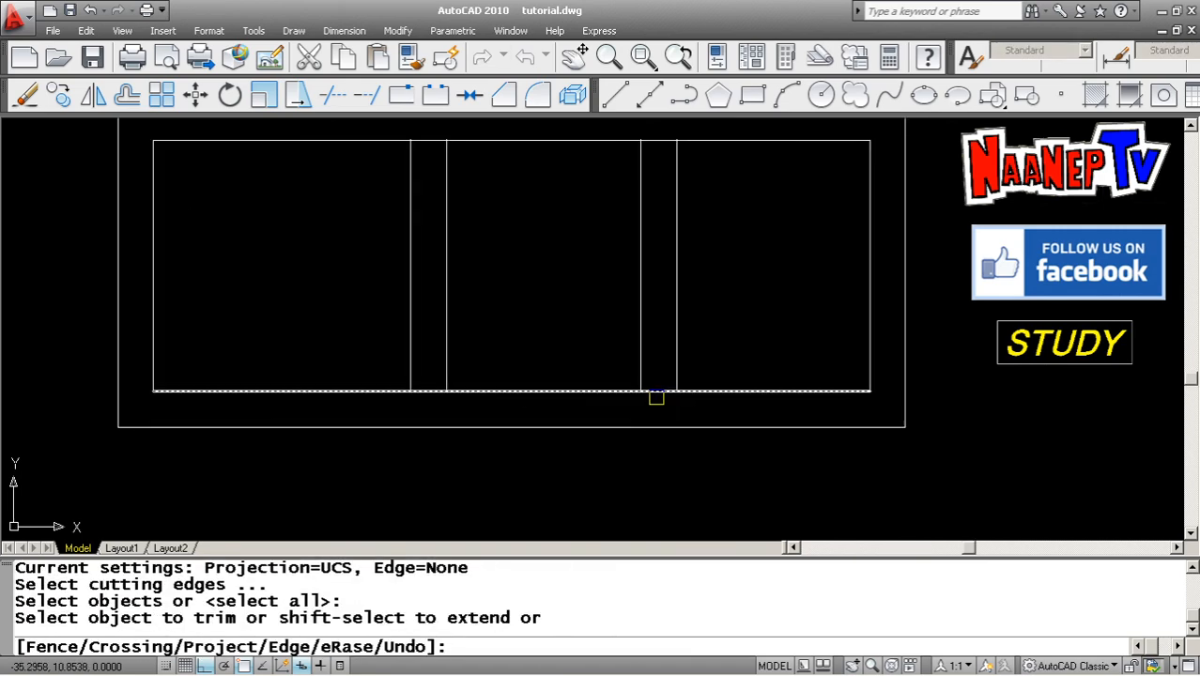
click(657, 398)
click(430, 394)
scroll(432, 390, down, 4)
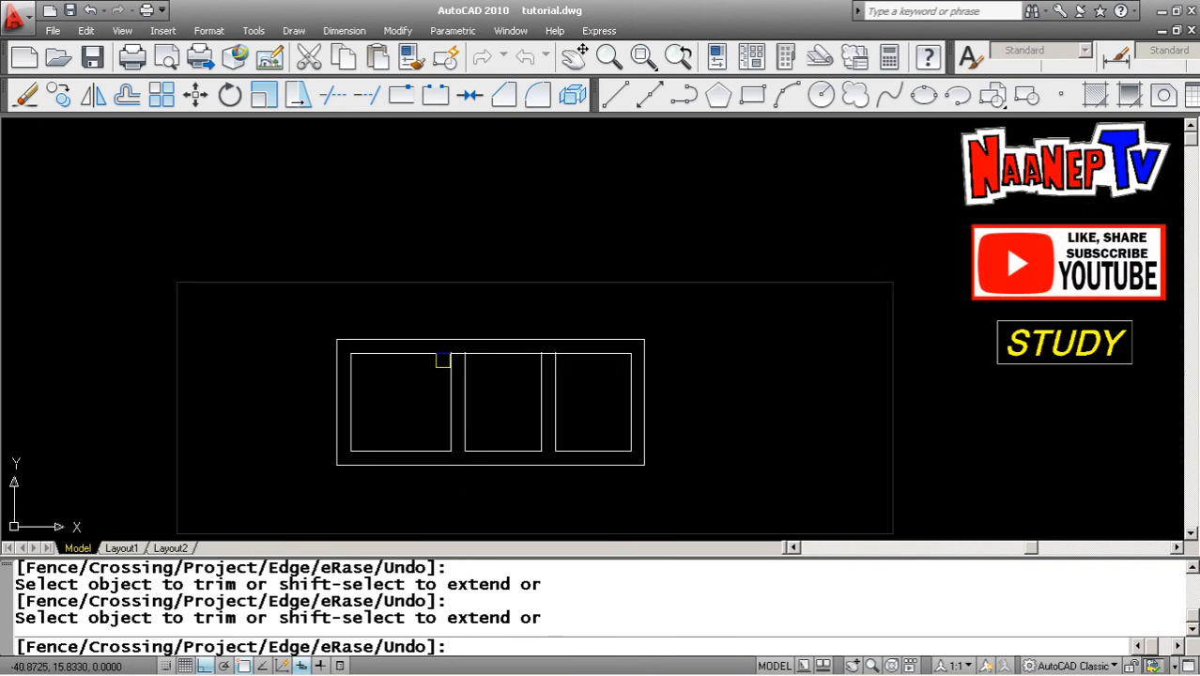
scroll(442, 360, up, 5)
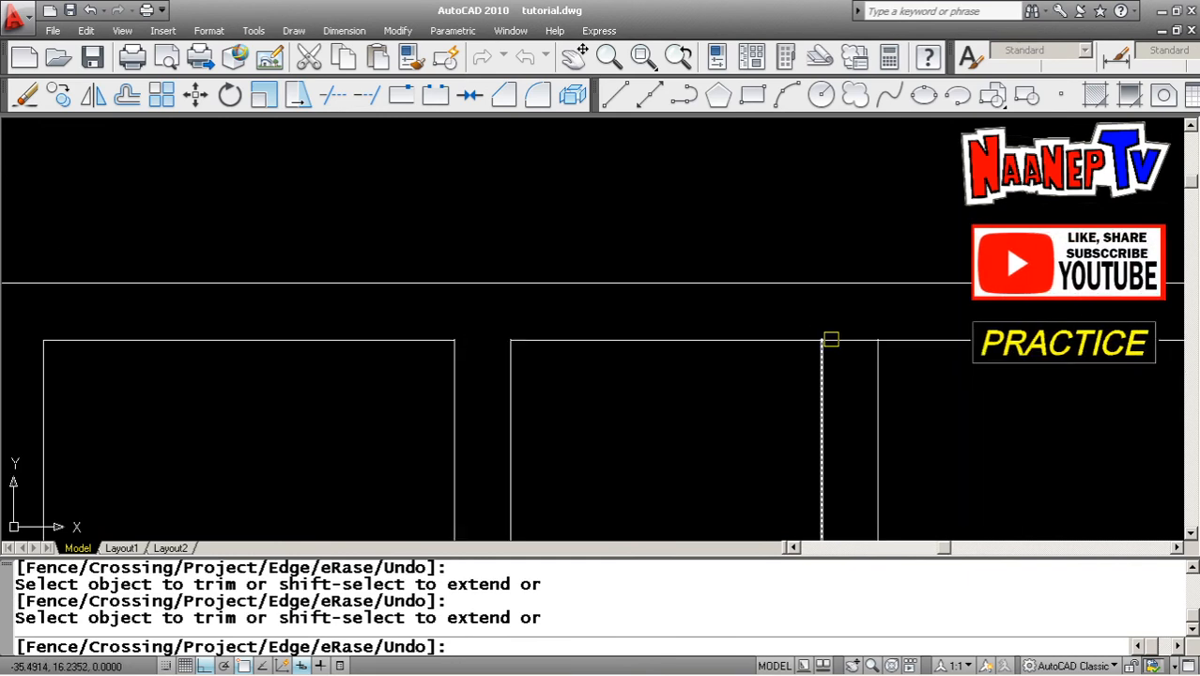
scroll(599, 333, down, 4)
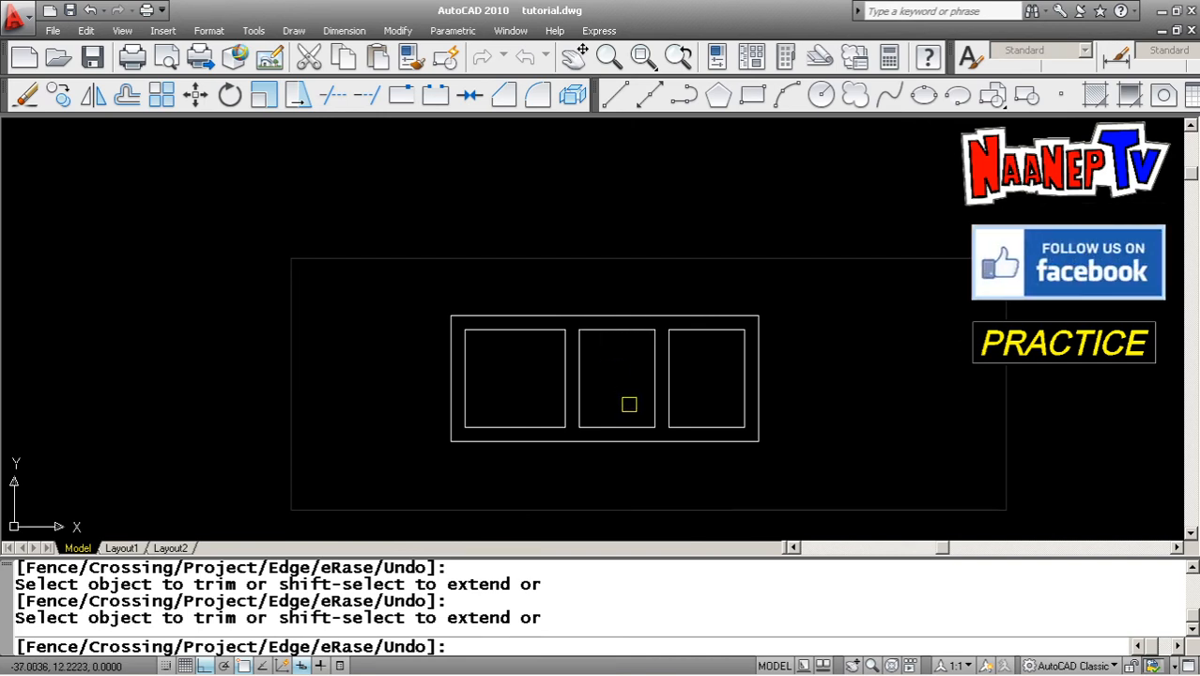
key(Escape)
scroll(748, 370, up, 3)
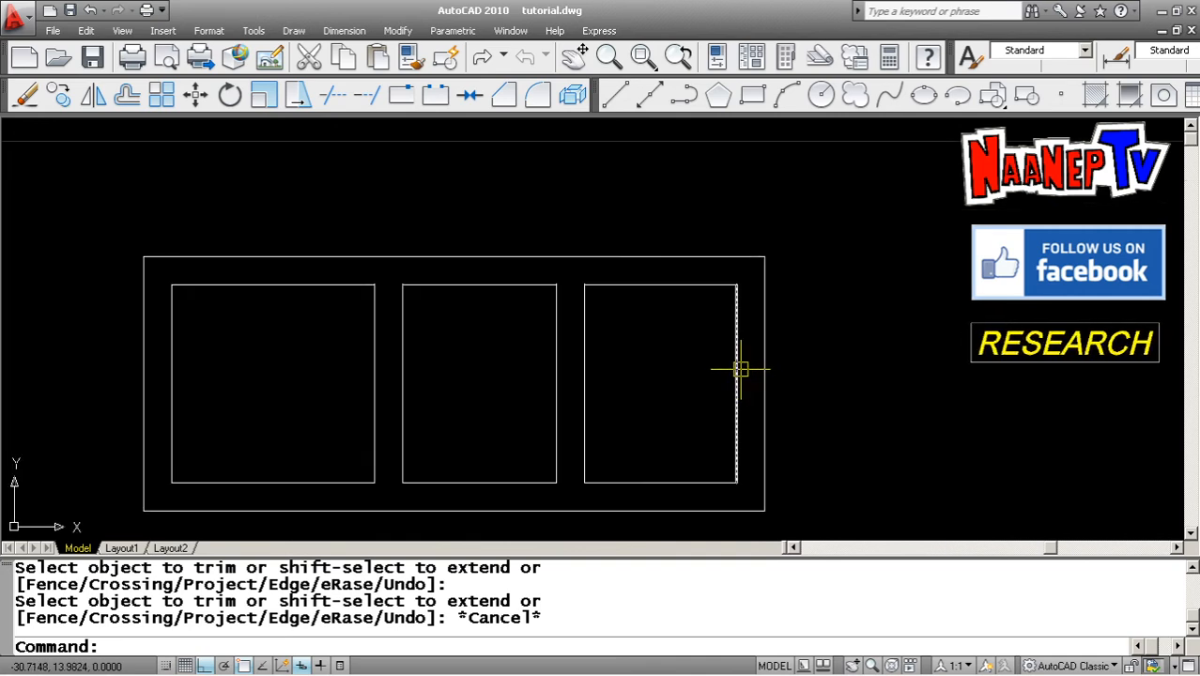
scroll(526, 422, up, 2)
scroll(554, 410, down, 3)
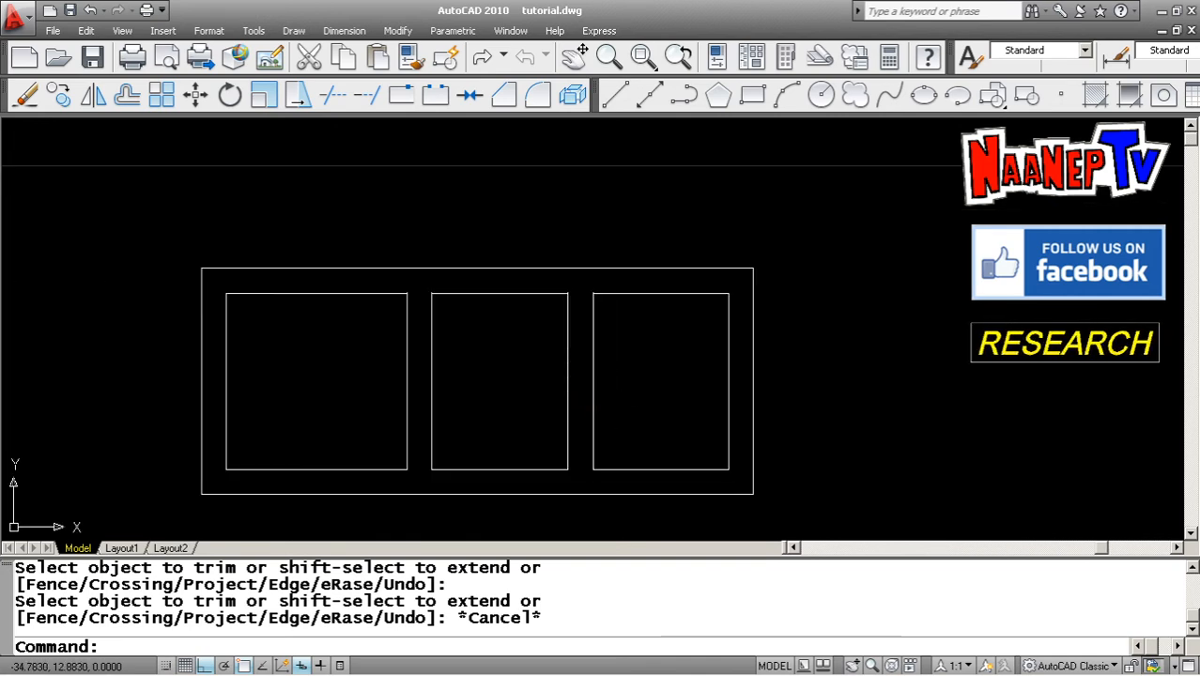
scroll(463, 462, up, 2)
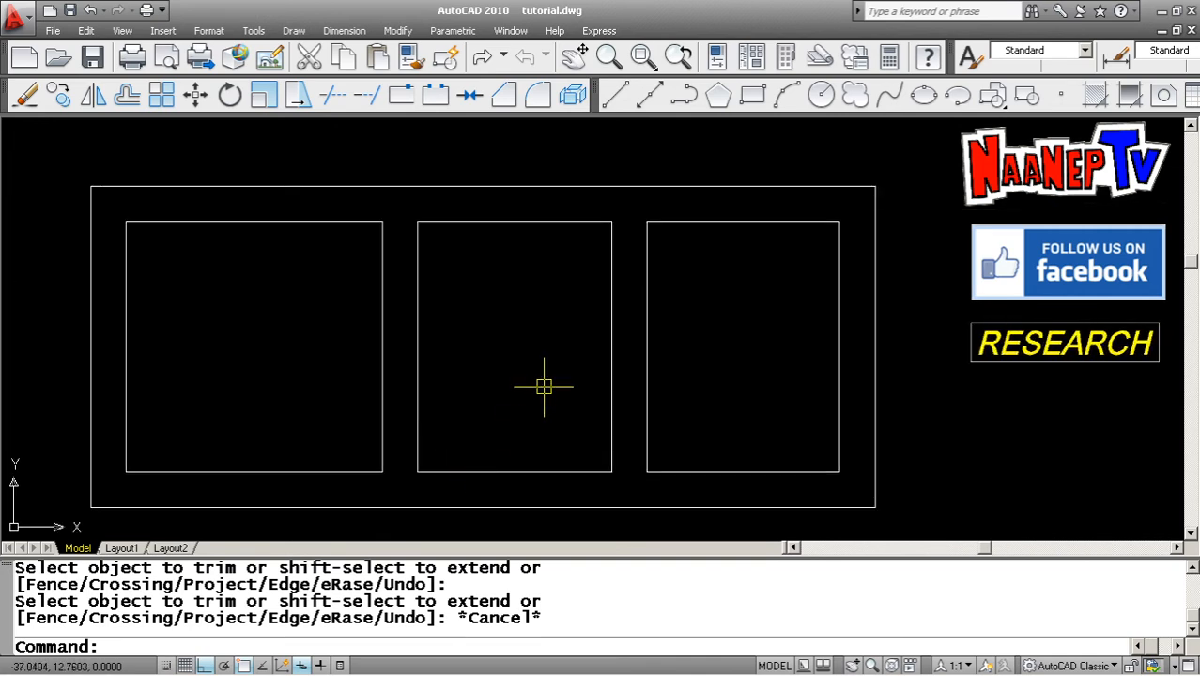
key(Escape)
key(Escape)
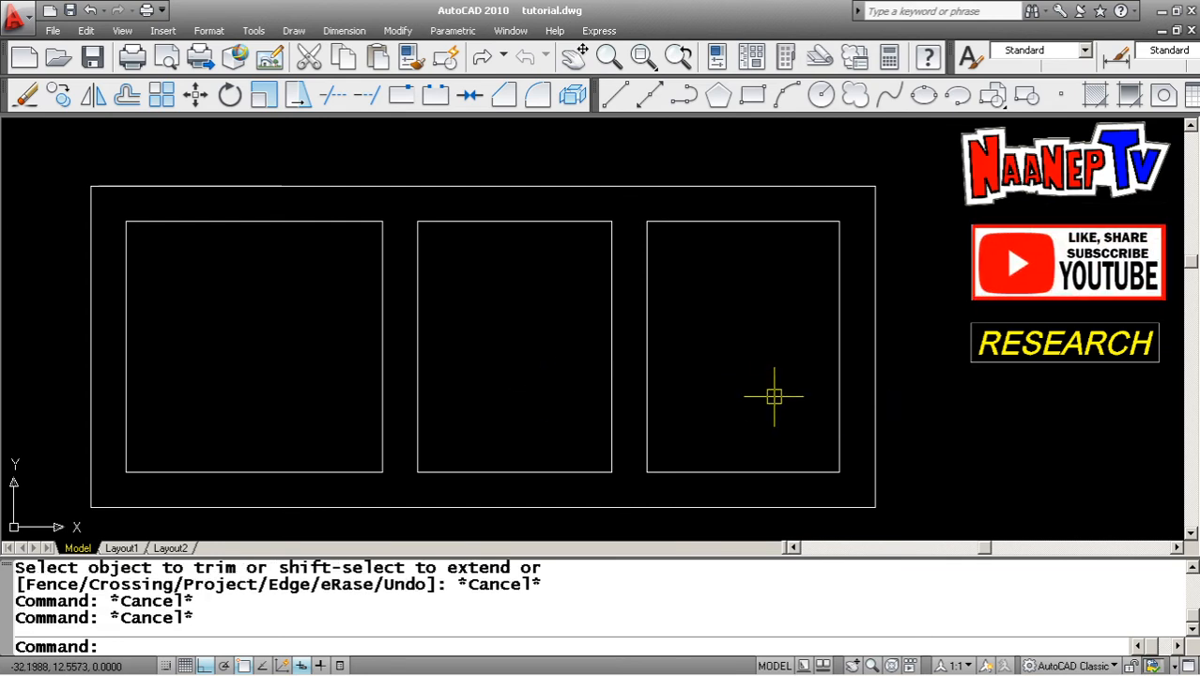
scroll(715, 405, down, 2)
scroll(713, 407, down, 2)
scroll(895, 408, up, 3)
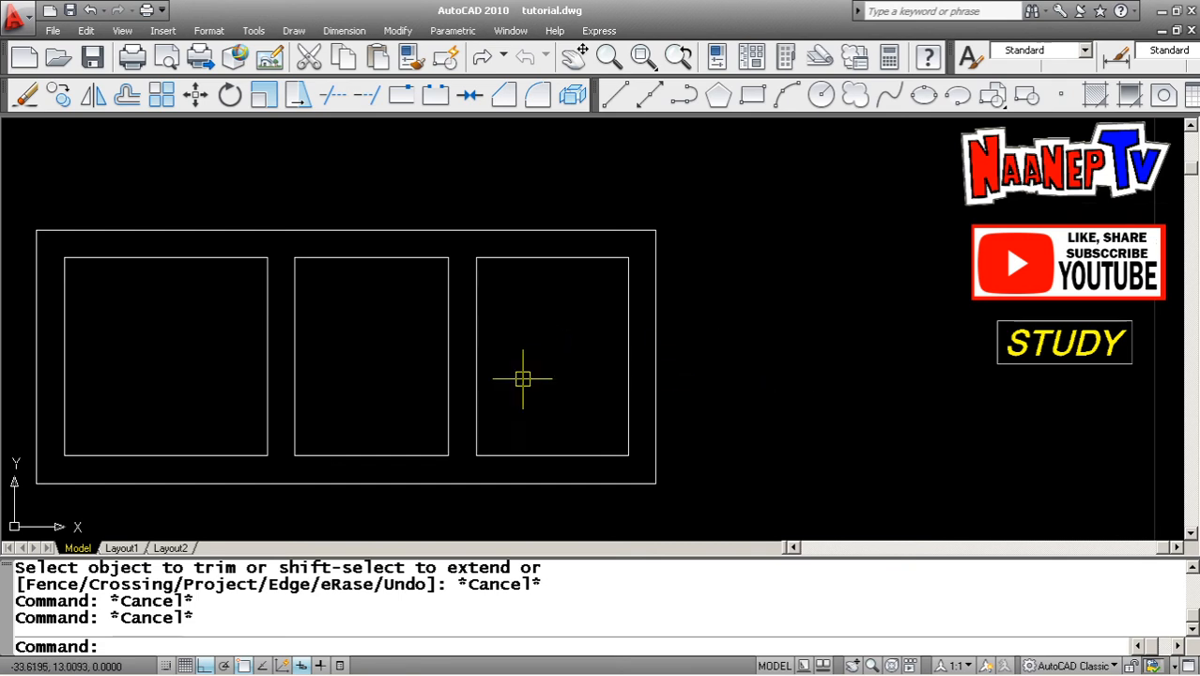
key(Escape)
key(Escape)
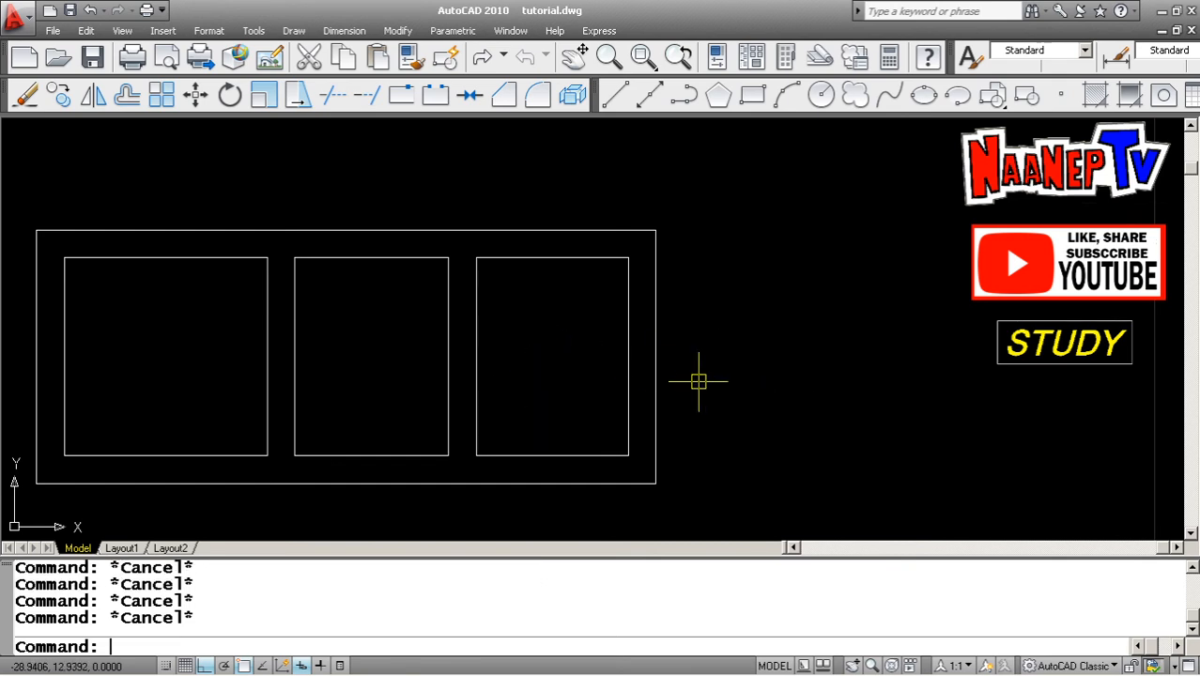
text(S)
key(Escape)
key(Escape)
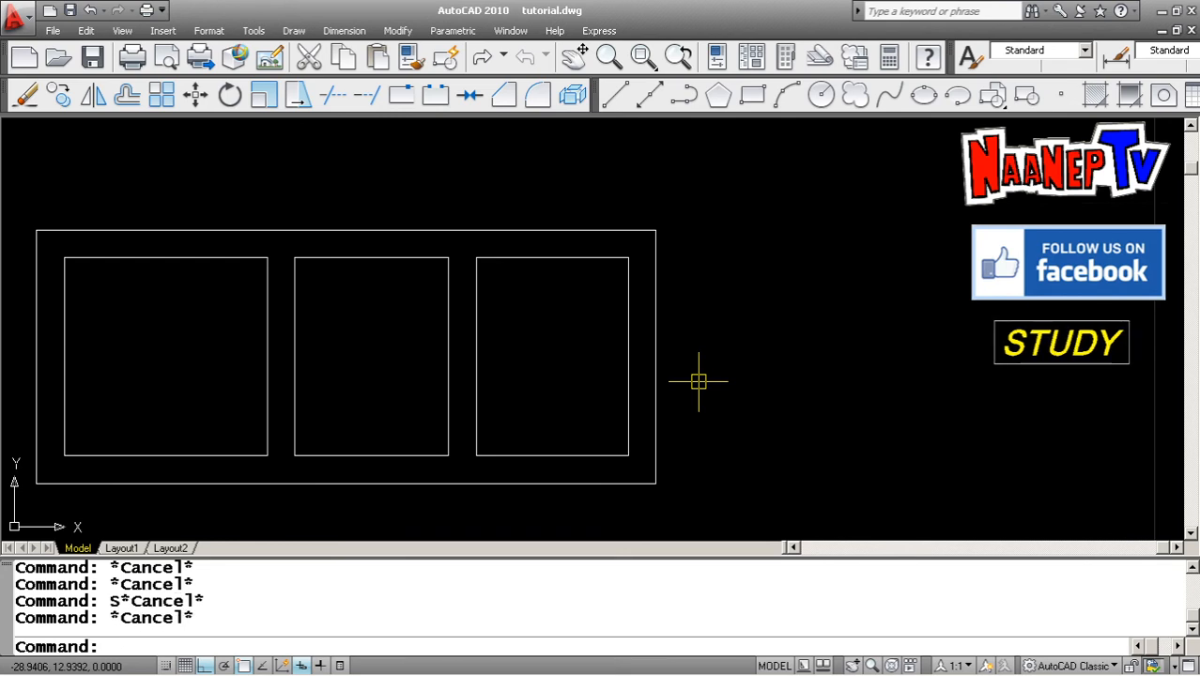
Stretch the right end of the frame, including the rightmost room's outer side, horizontally to the right by about 5.38 units
text(STR)
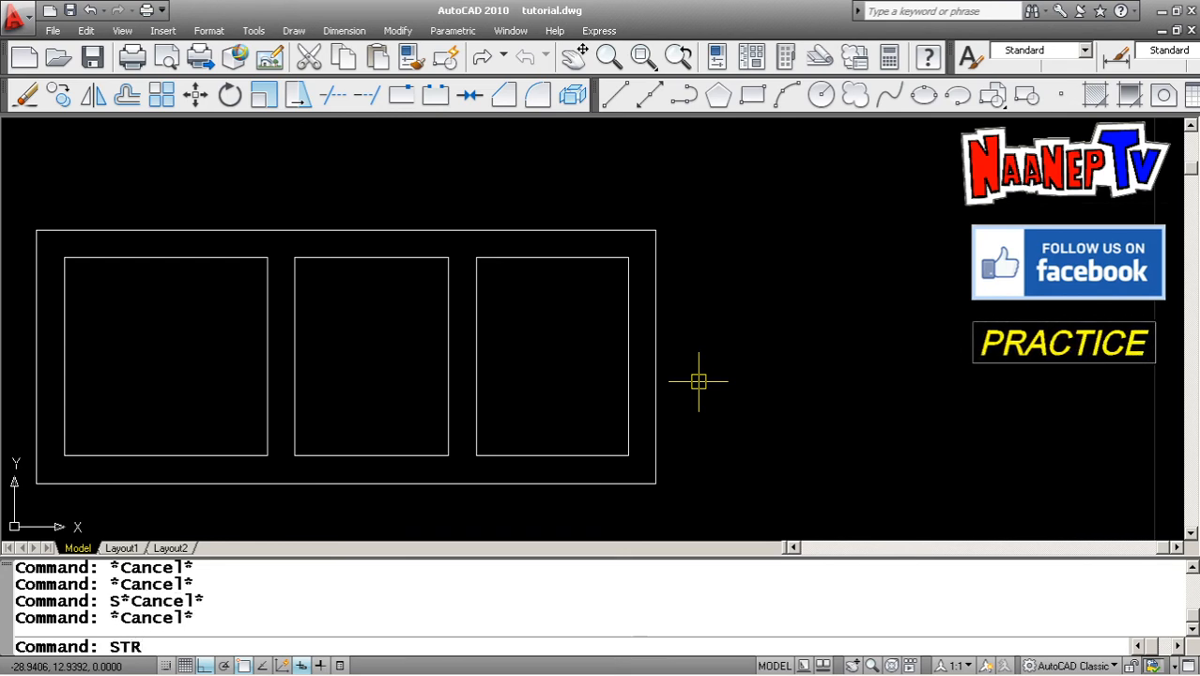
key(Return)
click(716, 515)
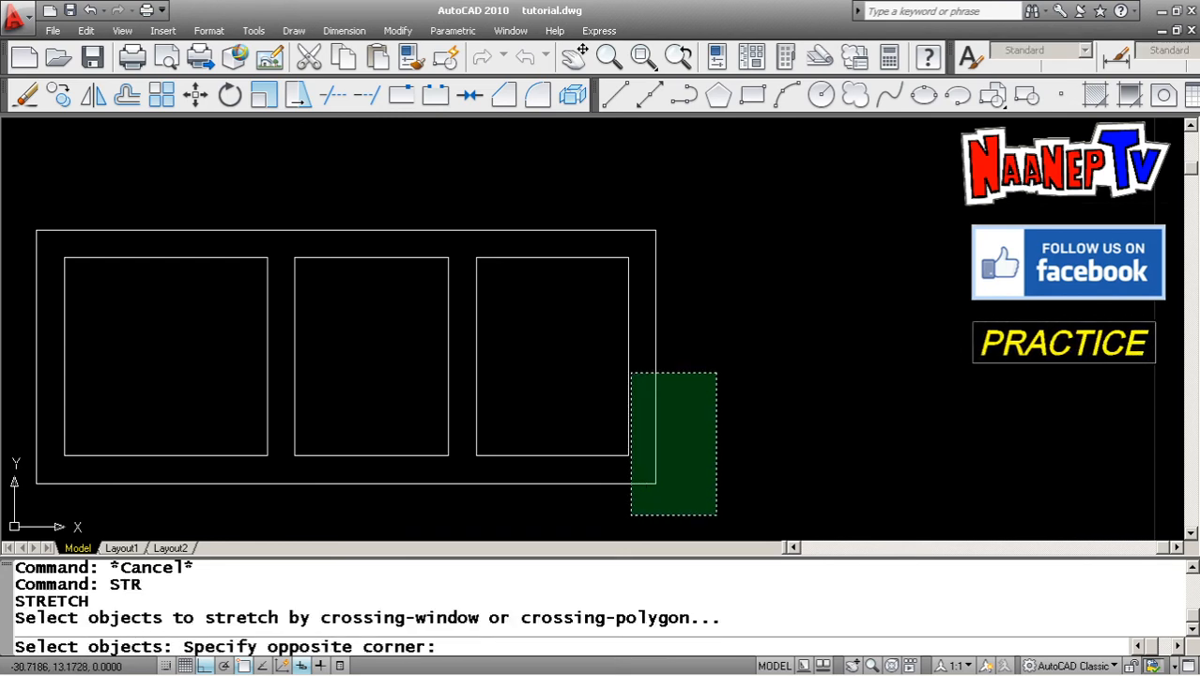
click(584, 199)
key(Return)
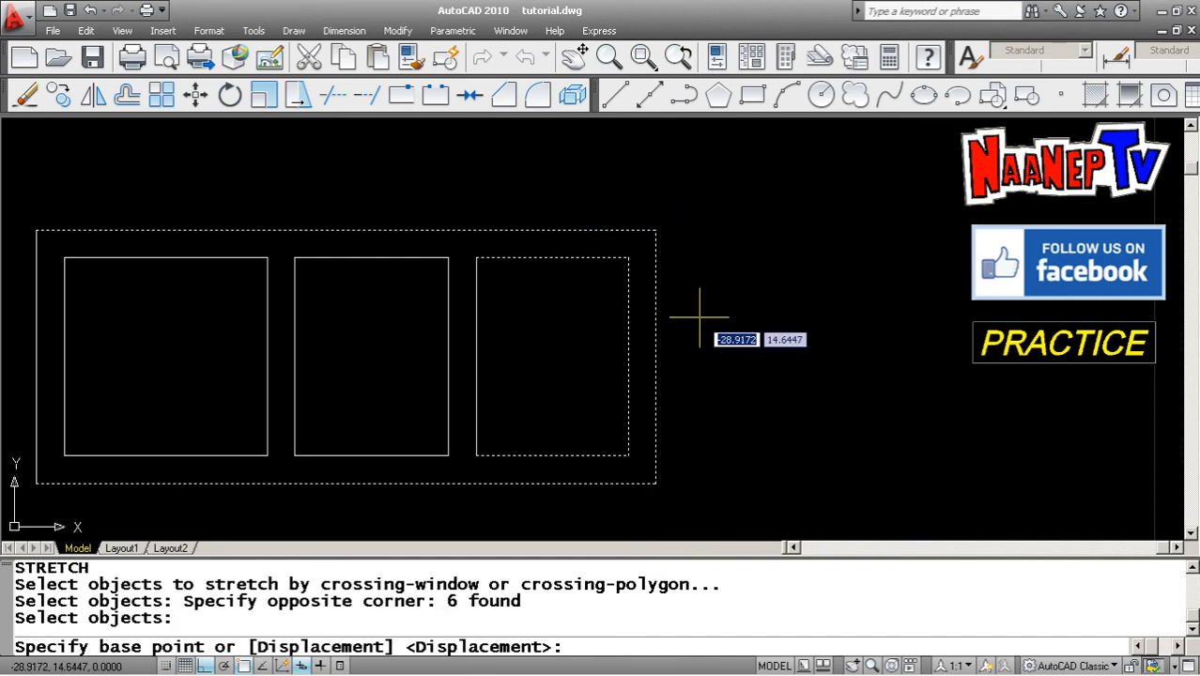
click(699, 317)
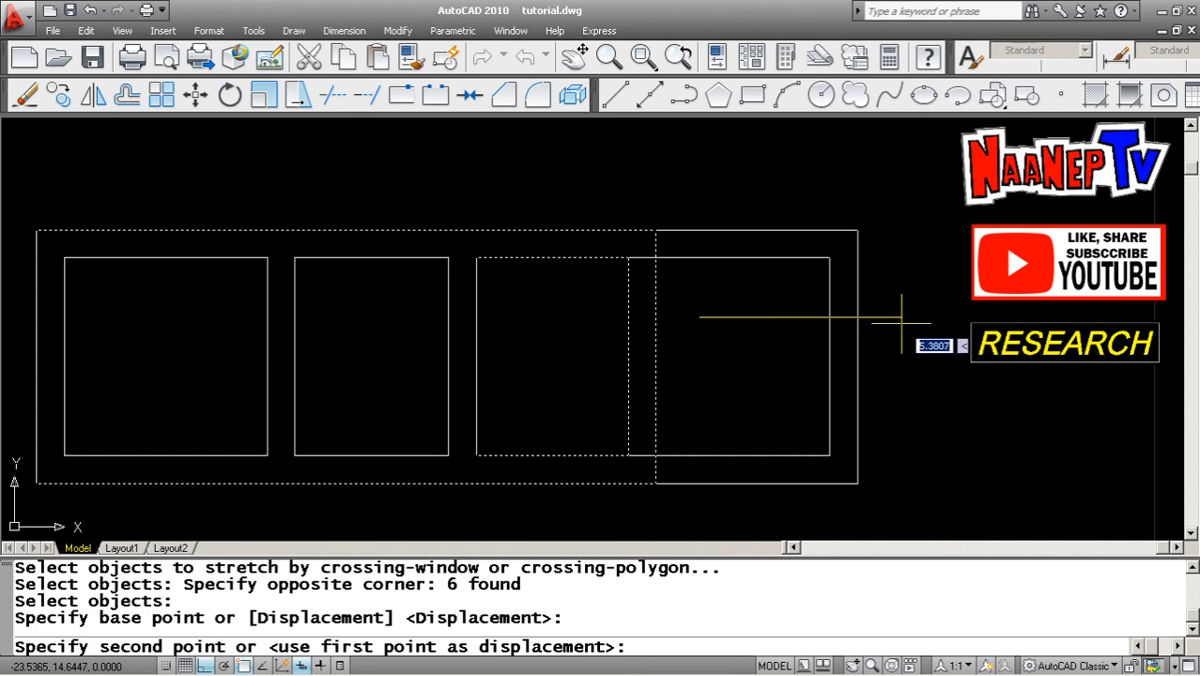
click(901, 323)
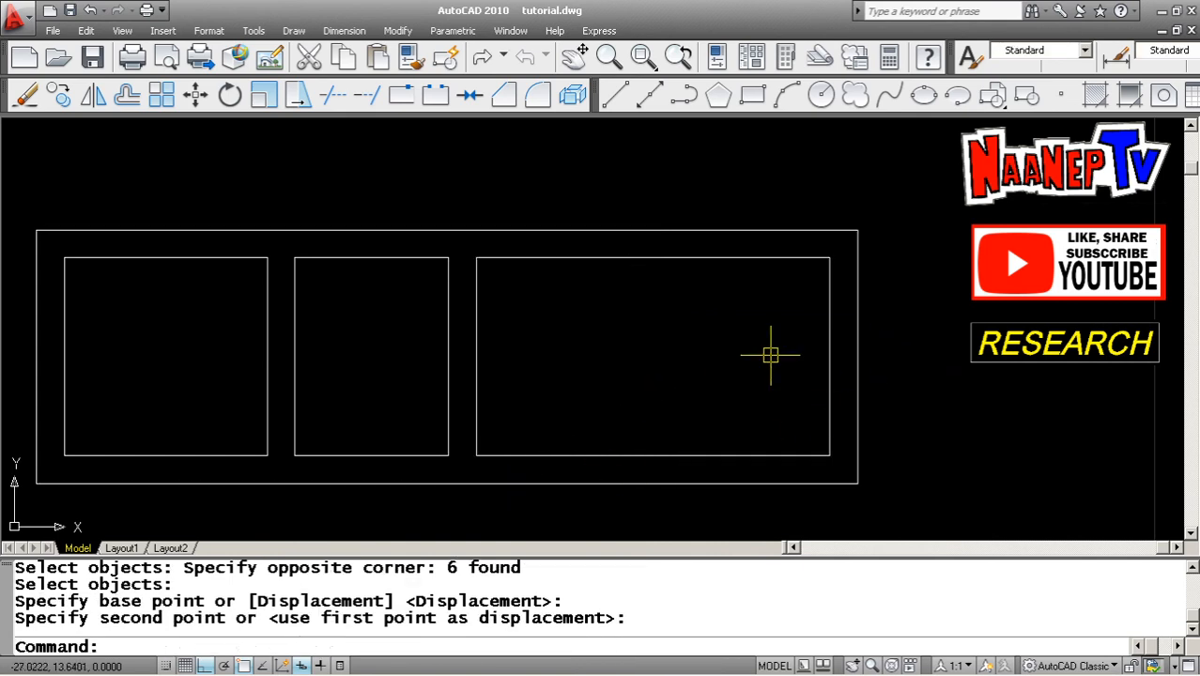